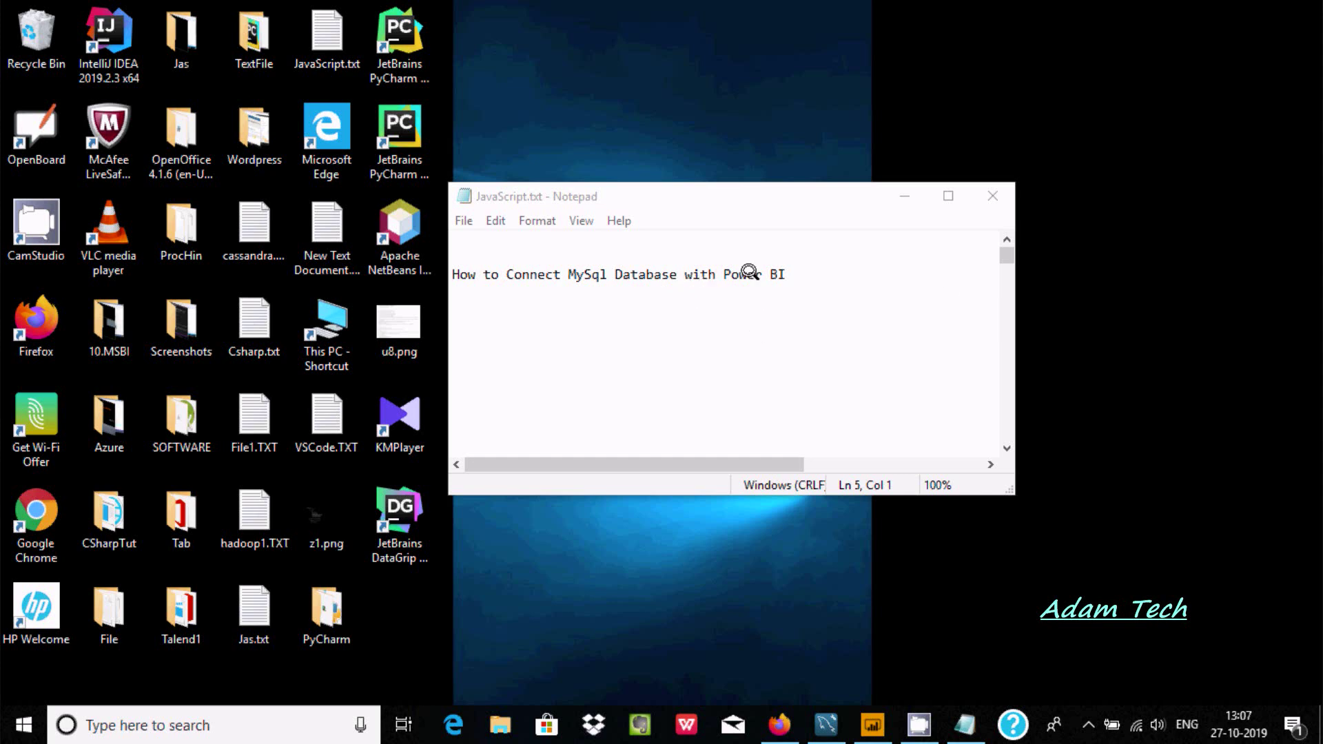
- Review the 'MySql Database with Power BI' title note, then switch to Power BI Desktop
left_click(813, 266)
left_click_drag(813, 265, 564, 273)
left_click(841, 275)
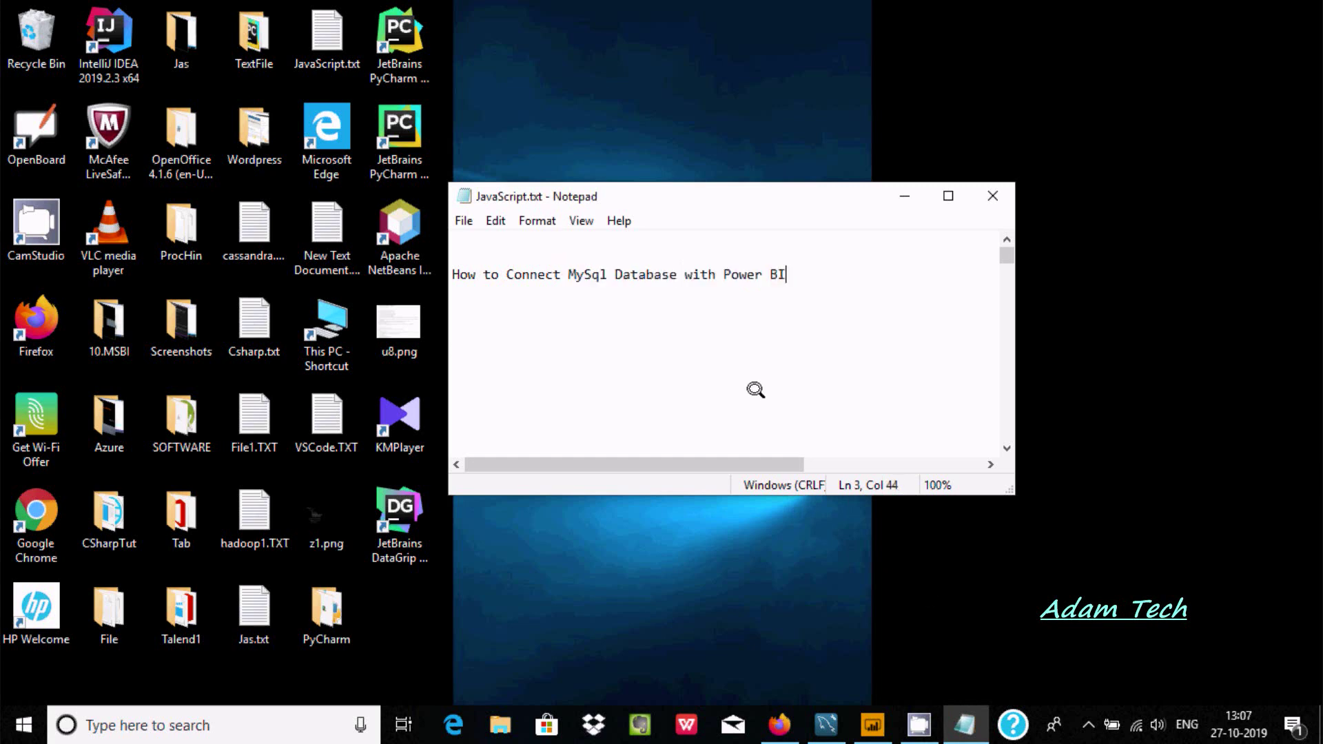
left_click(889, 717)
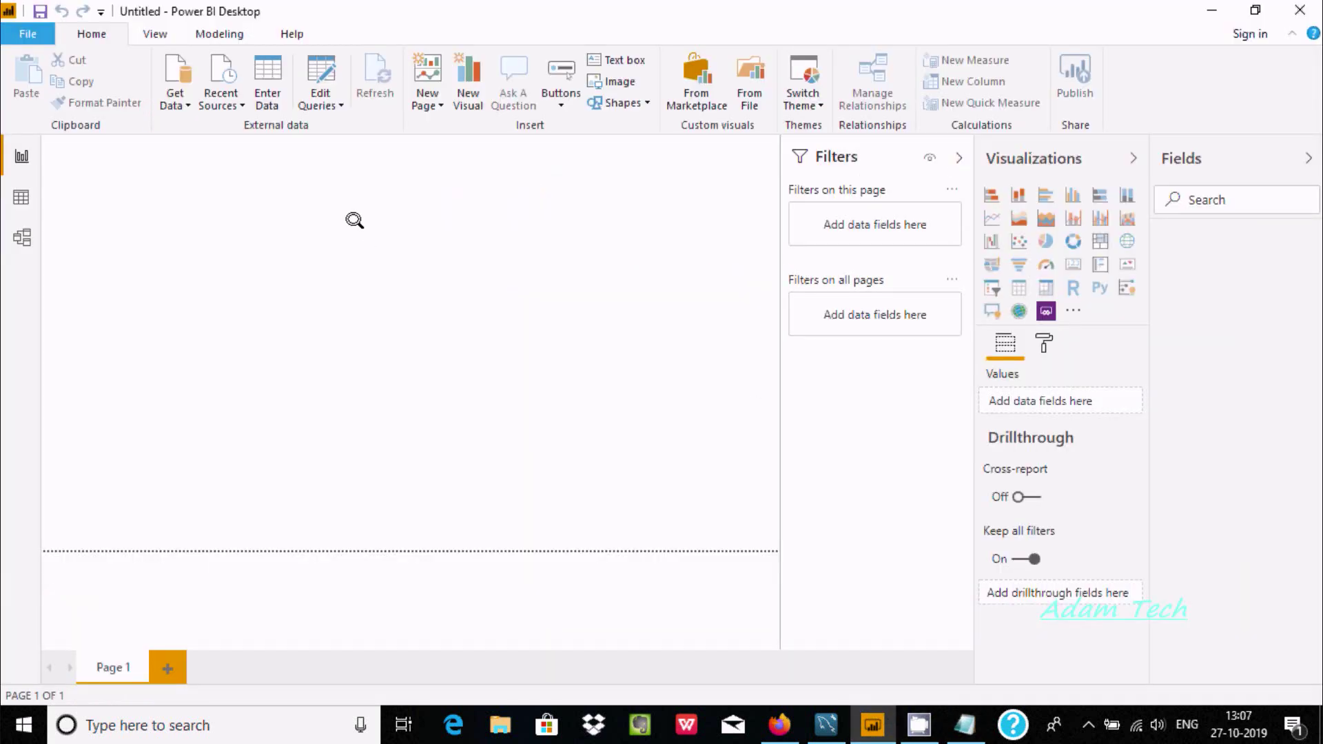
- Choose the MySQL database connector under Get Data > More > Database and start the Server entry
left_click(173, 89)
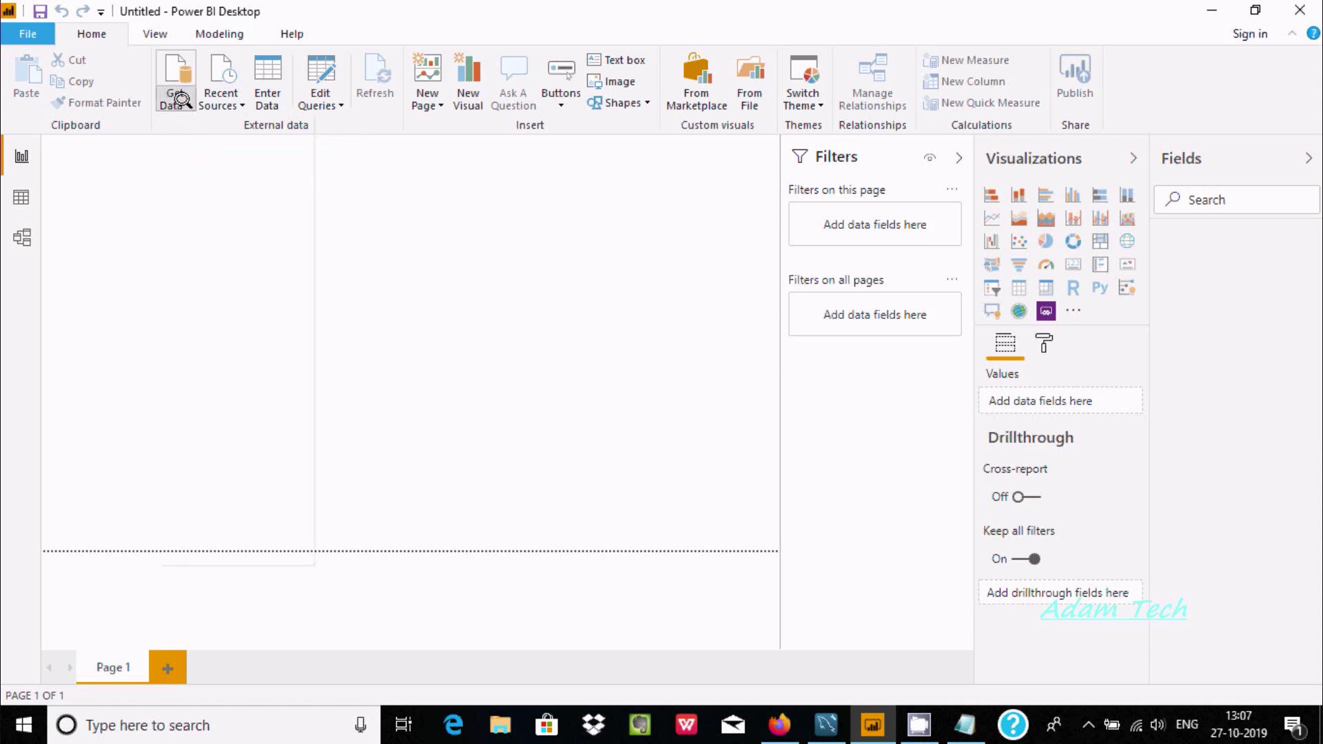
left_click(181, 101)
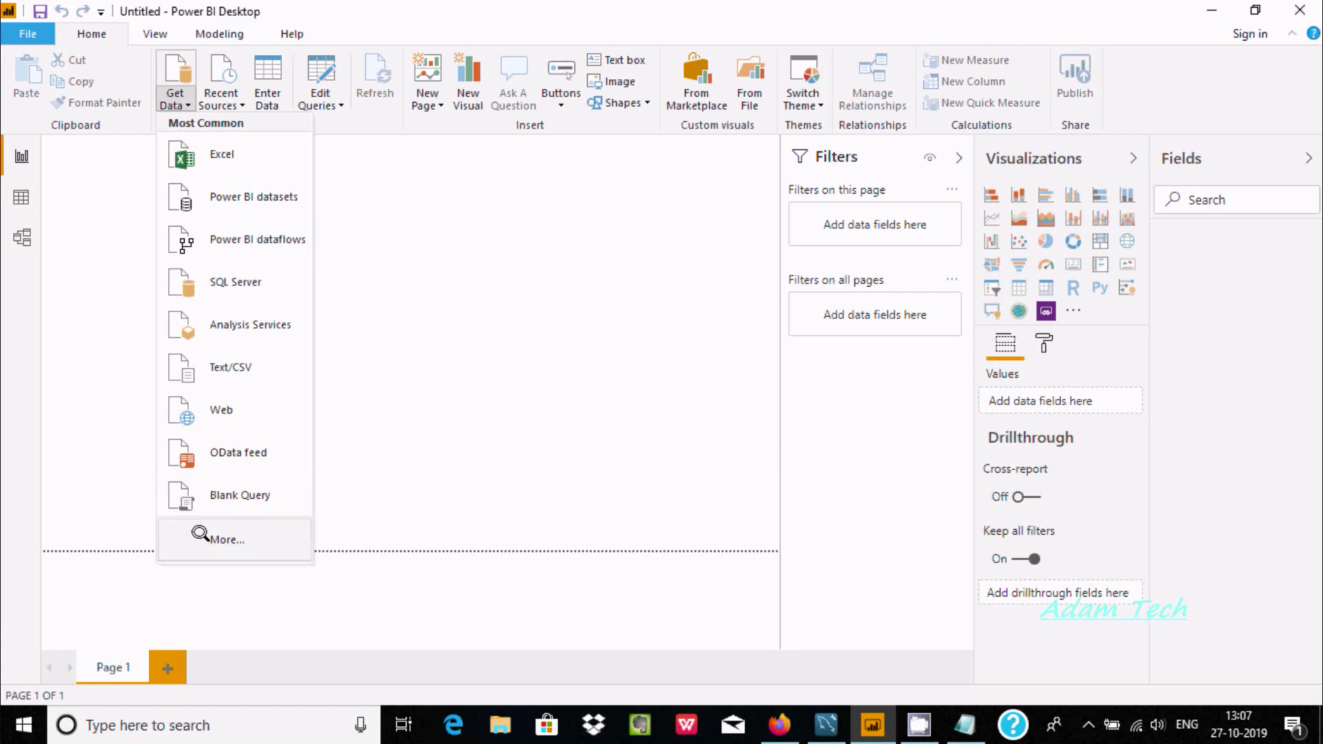
left_click(200, 533)
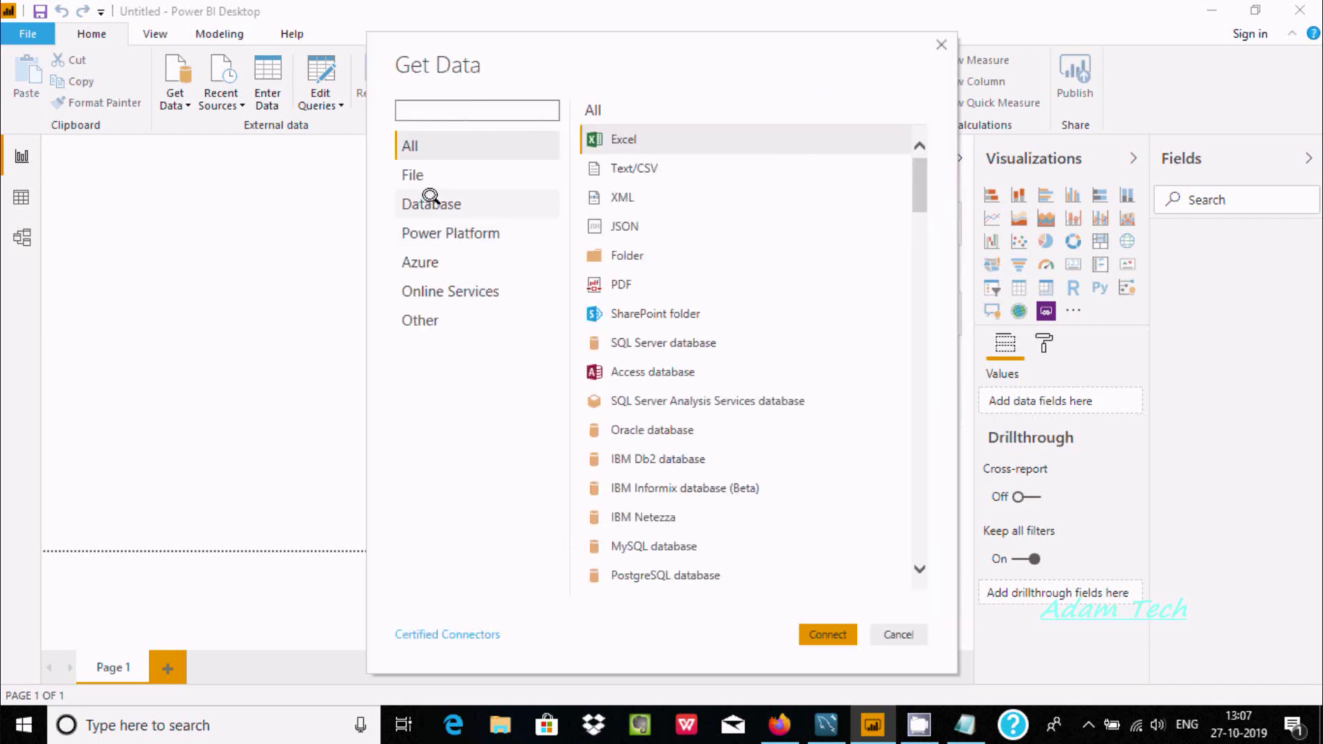
left_click(429, 200)
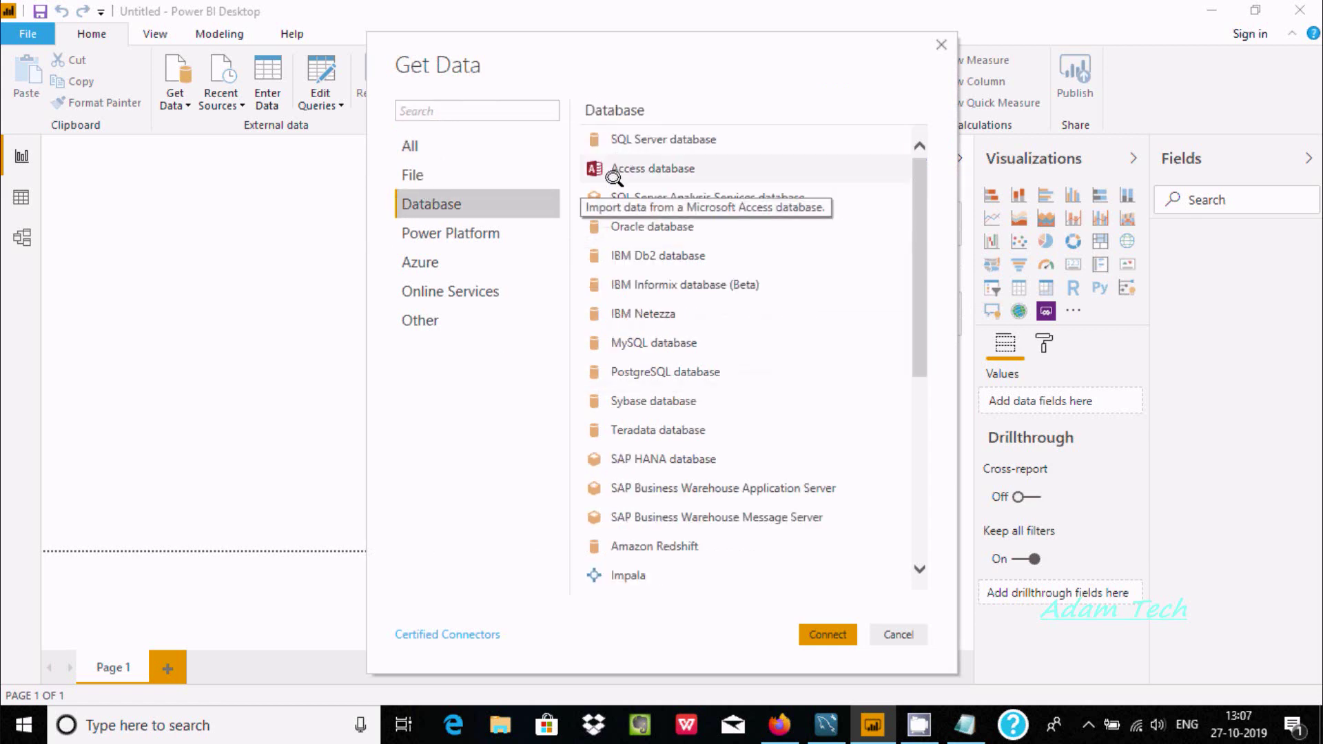
left_click(613, 341)
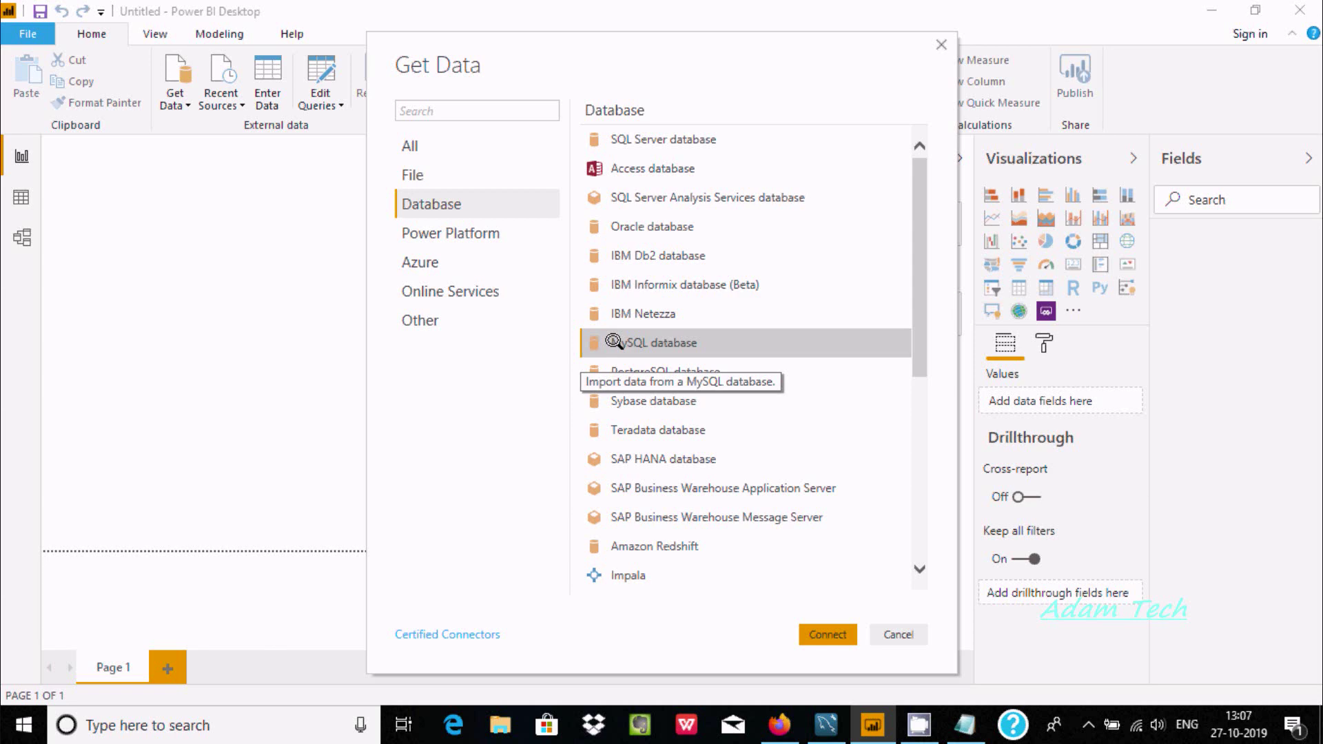
left_click(826, 634)
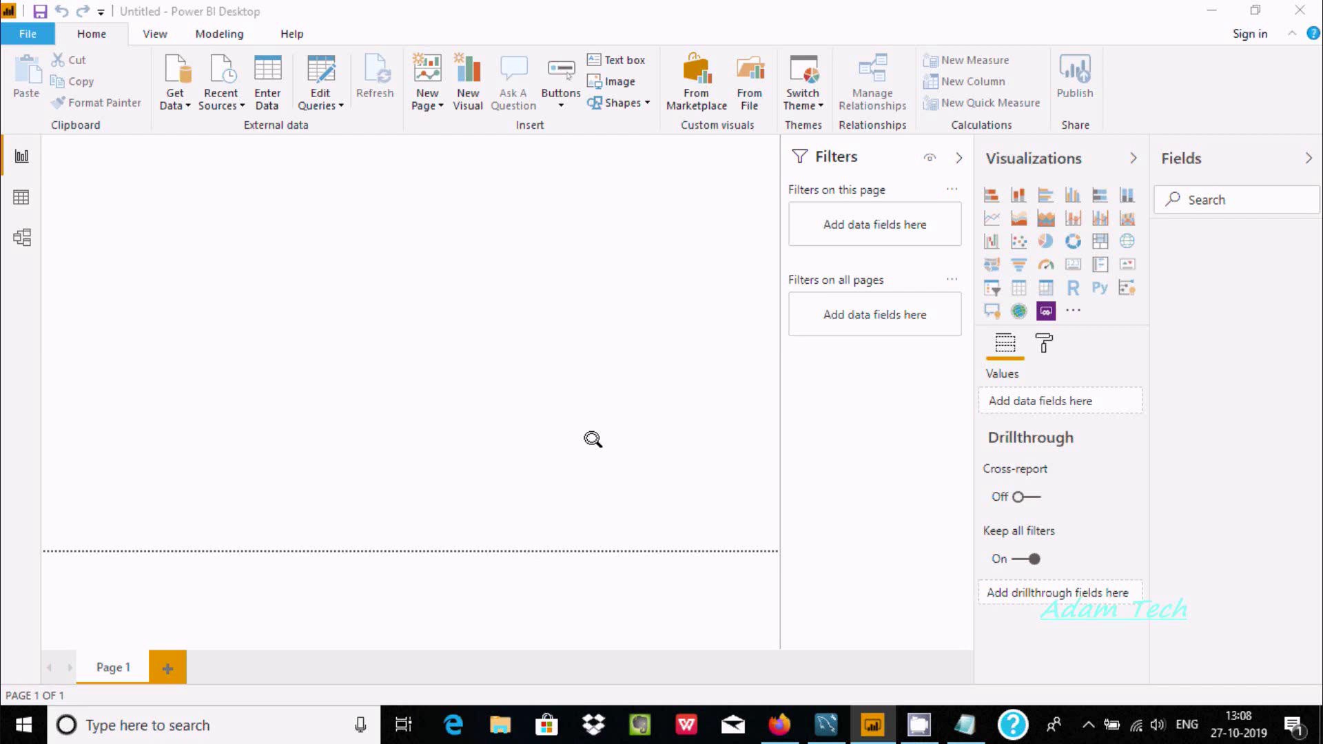
left_click(393, 314)
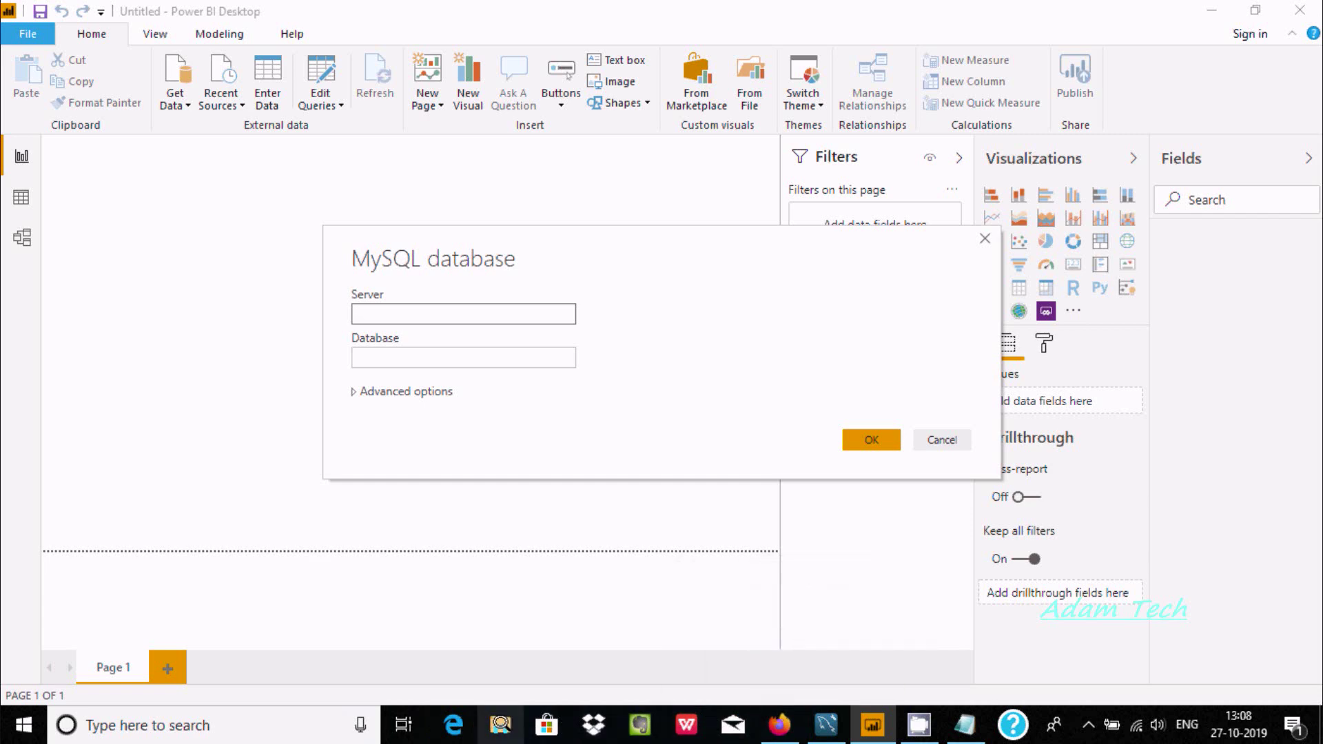
- Open the system properties of This PC from File Explorer
left_click(500, 724)
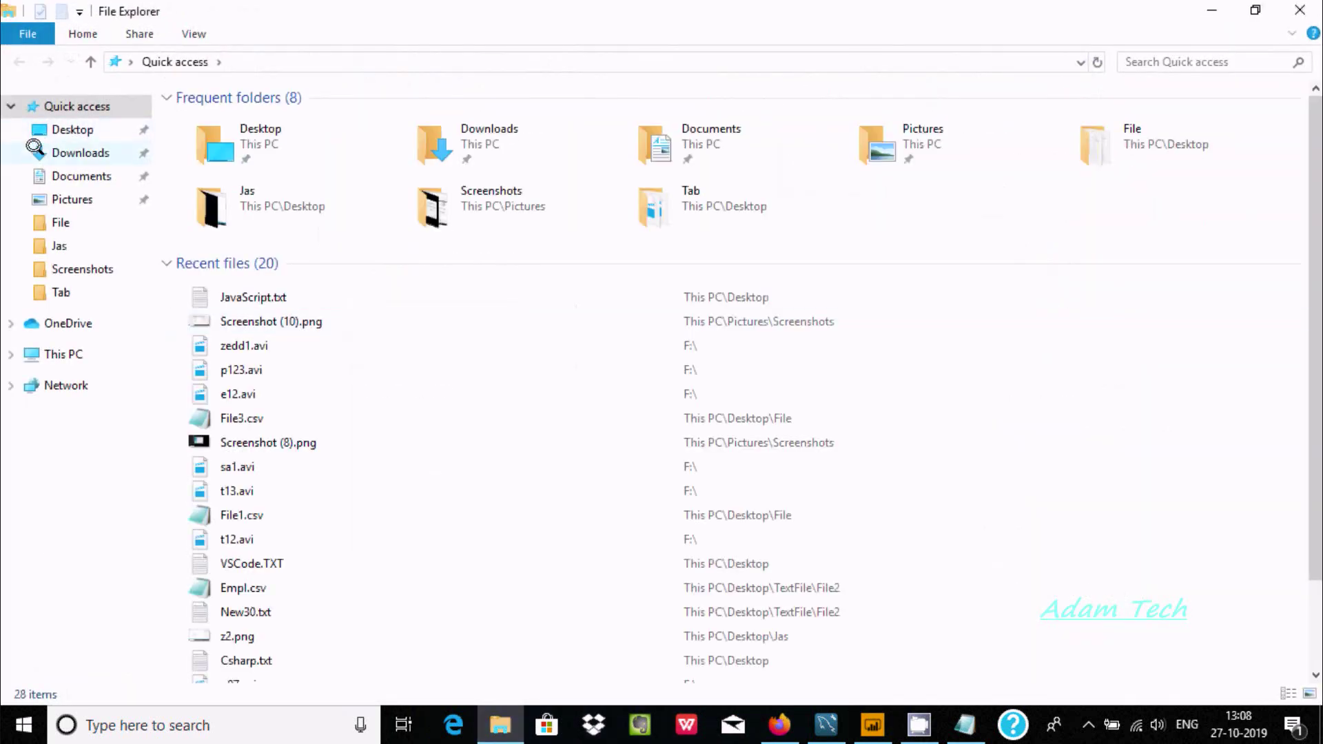
left_click(54, 130)
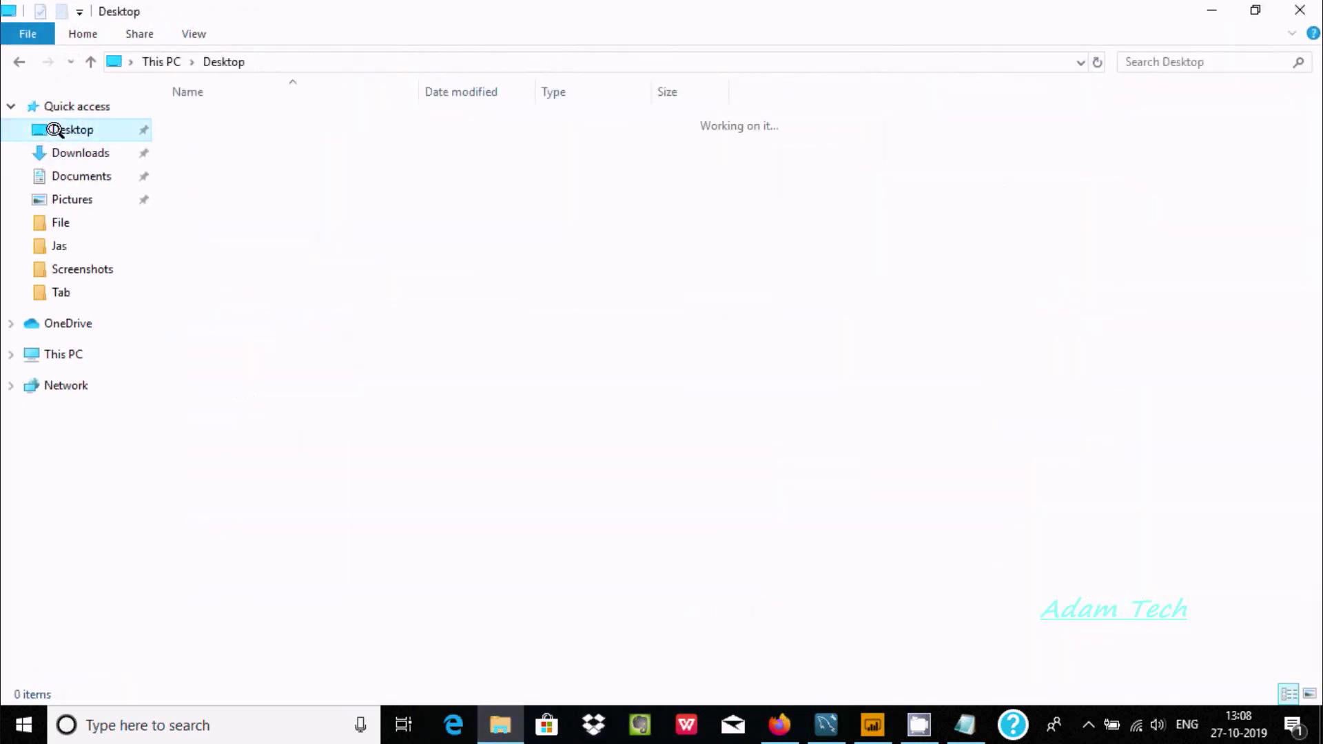
left_click(44, 348)
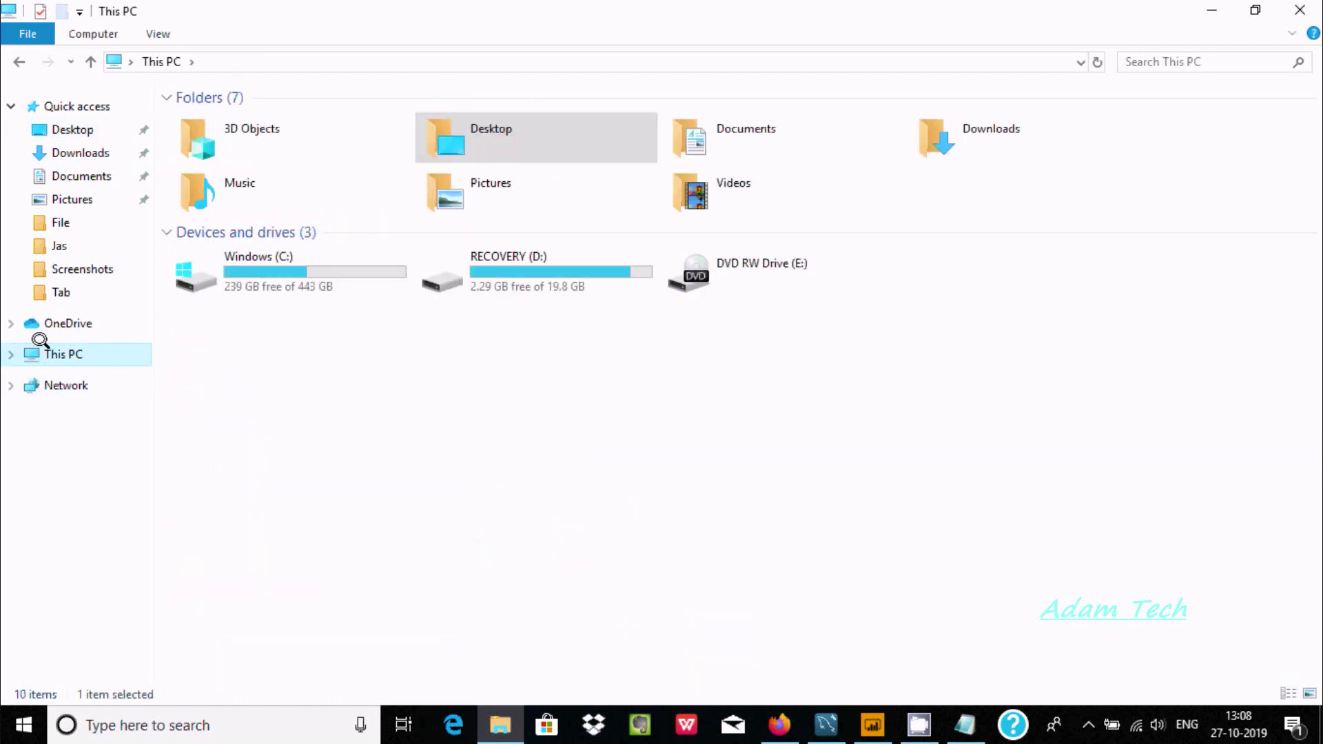
right_click(41, 344)
left_click(84, 631)
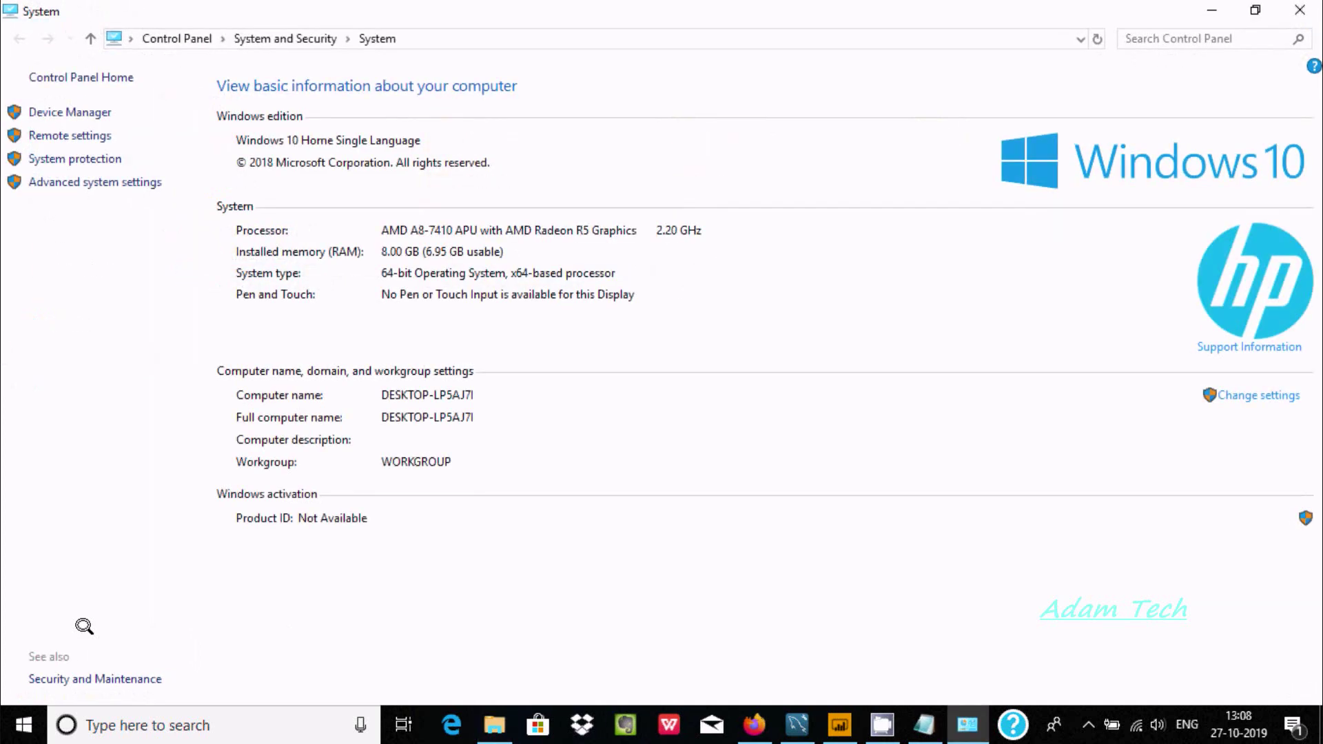
- Copy the full computer name DESKTOP-LP5AJ7I and close System Properties unchanged
left_click(1269, 394)
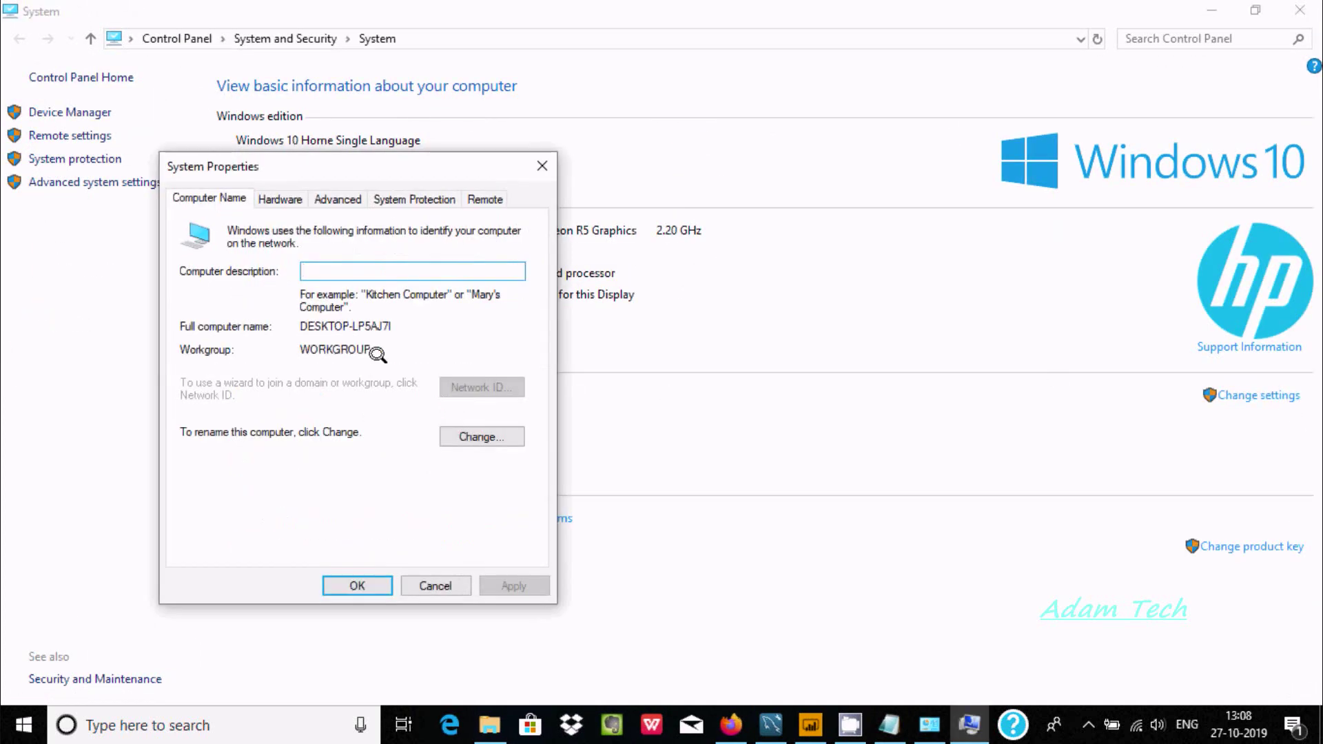
left_click_drag(386, 324, 293, 326)
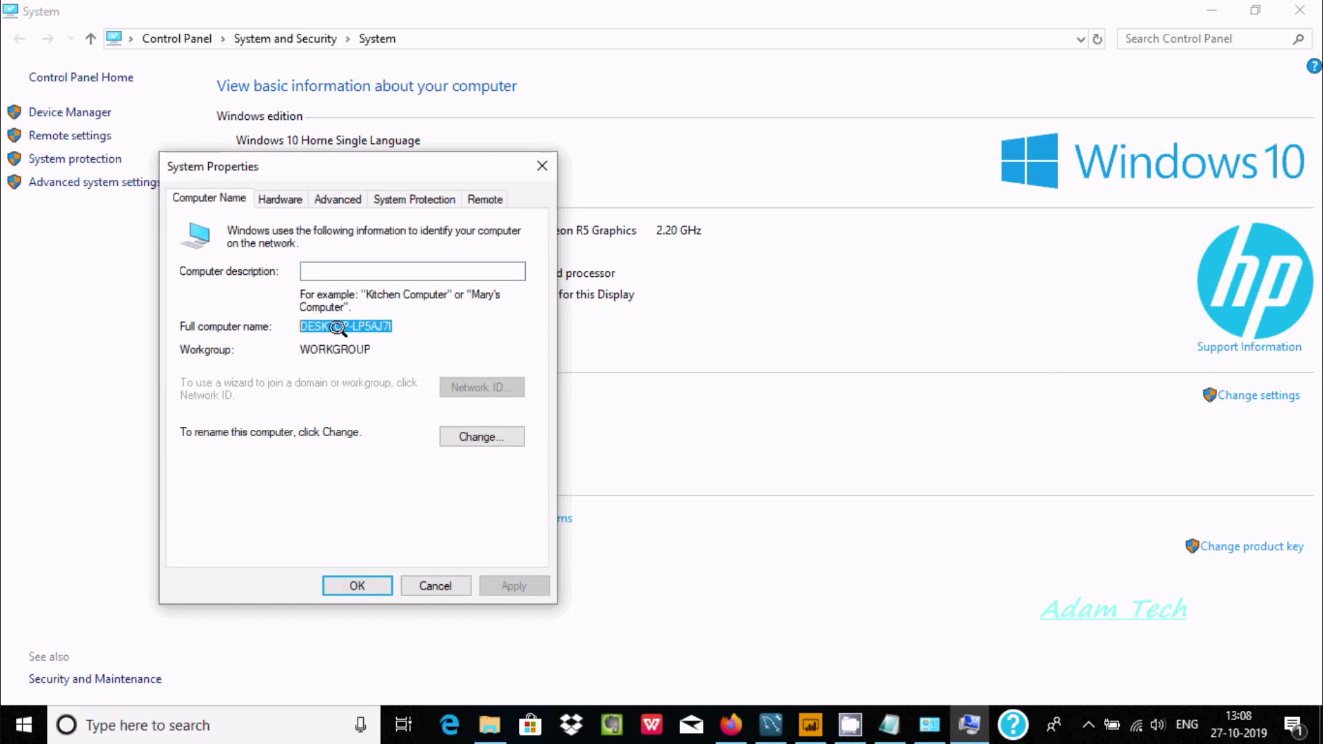
right_click(339, 327)
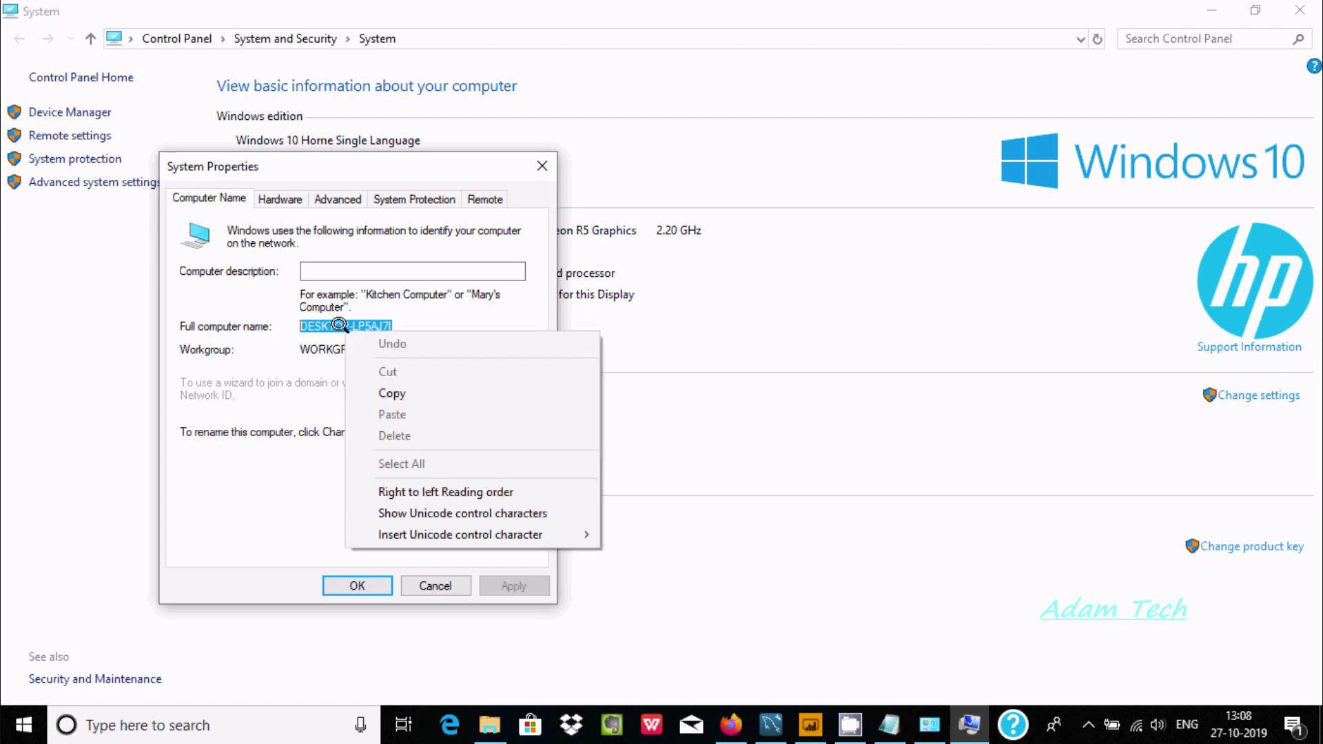
left_click(384, 393)
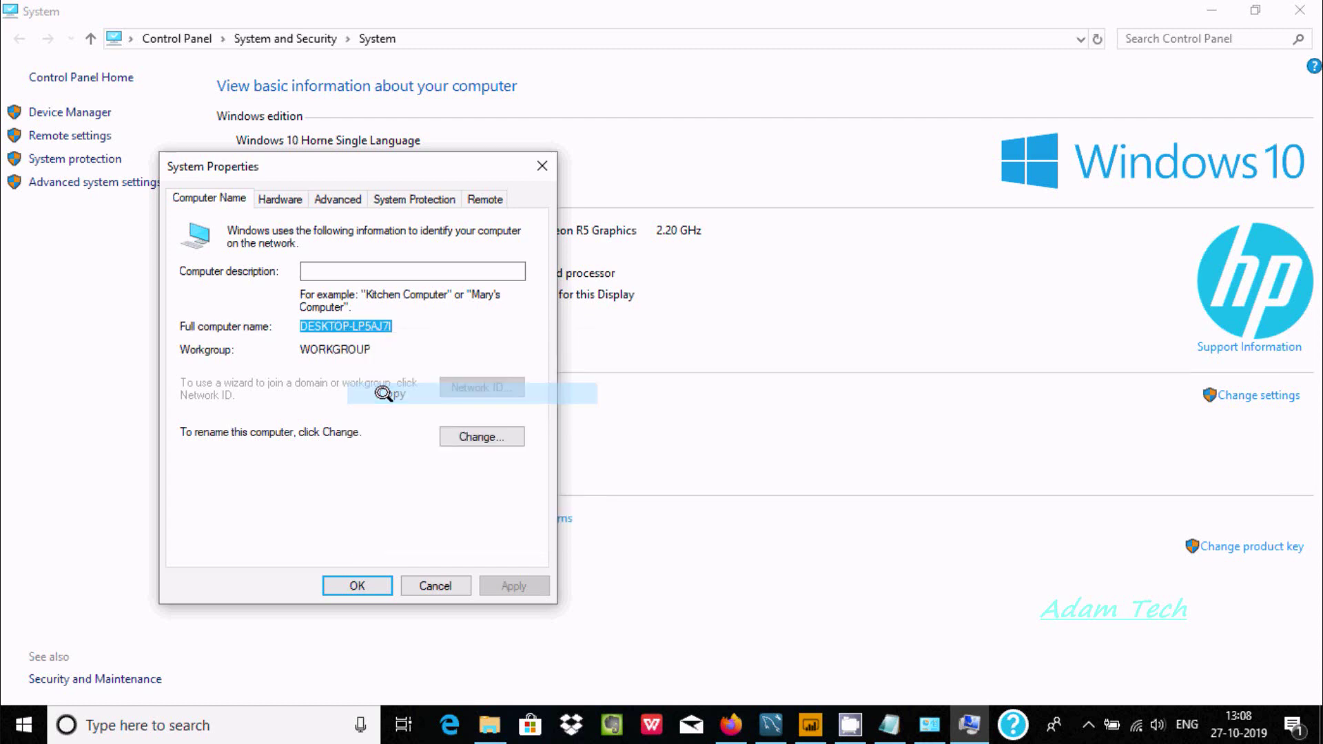
left_click(425, 589)
key("super+e")
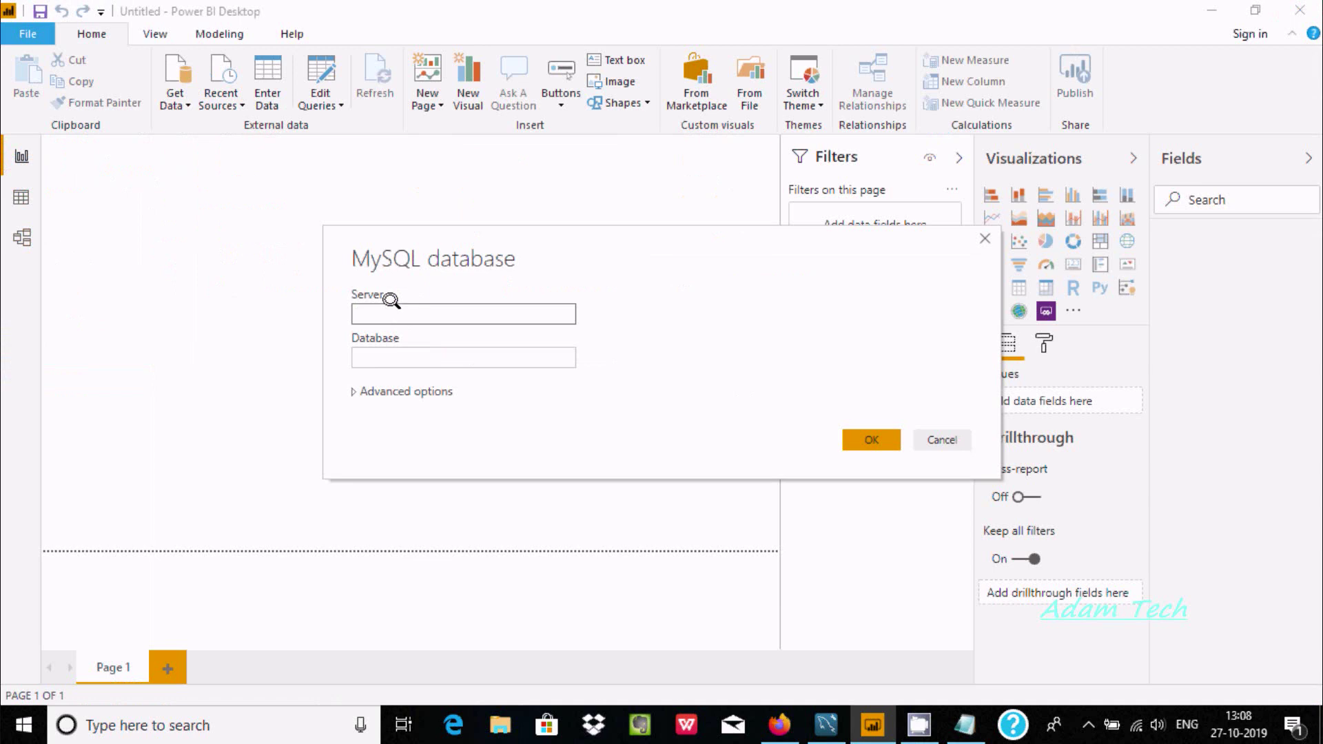
- Paste DESKTOP-LP5AJ7I as the server, then check the schemas in MySQL Workbench
key("ctrl+v")
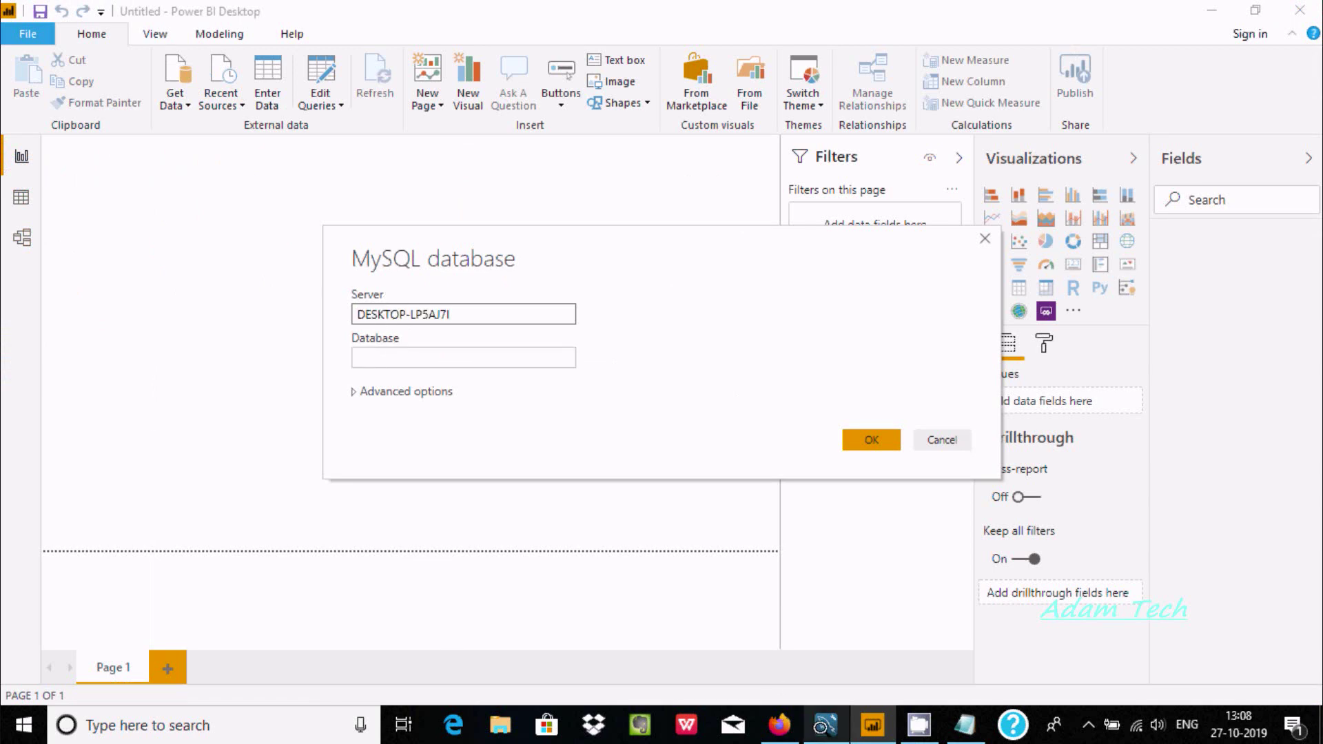
left_click(826, 724)
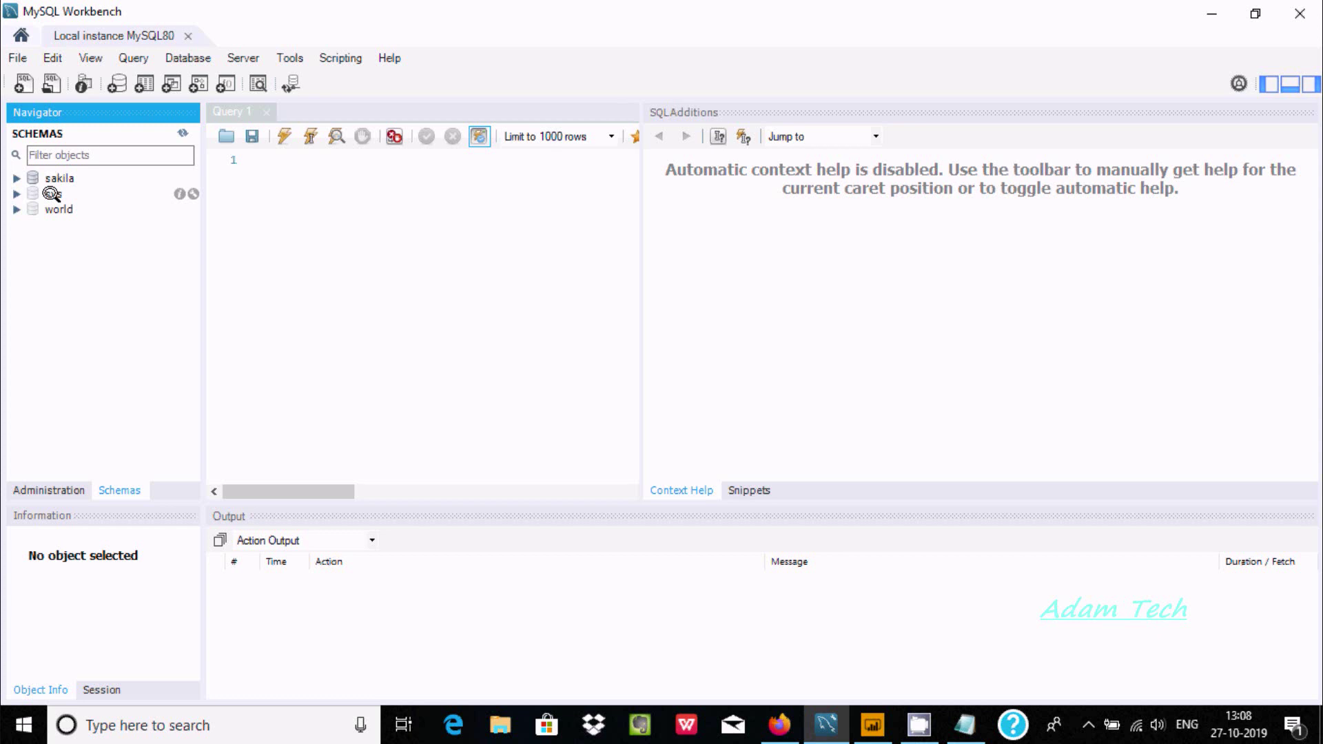
- Back in Power BI, enter sakila as the database name
left_click(862, 714)
left_click(376, 339)
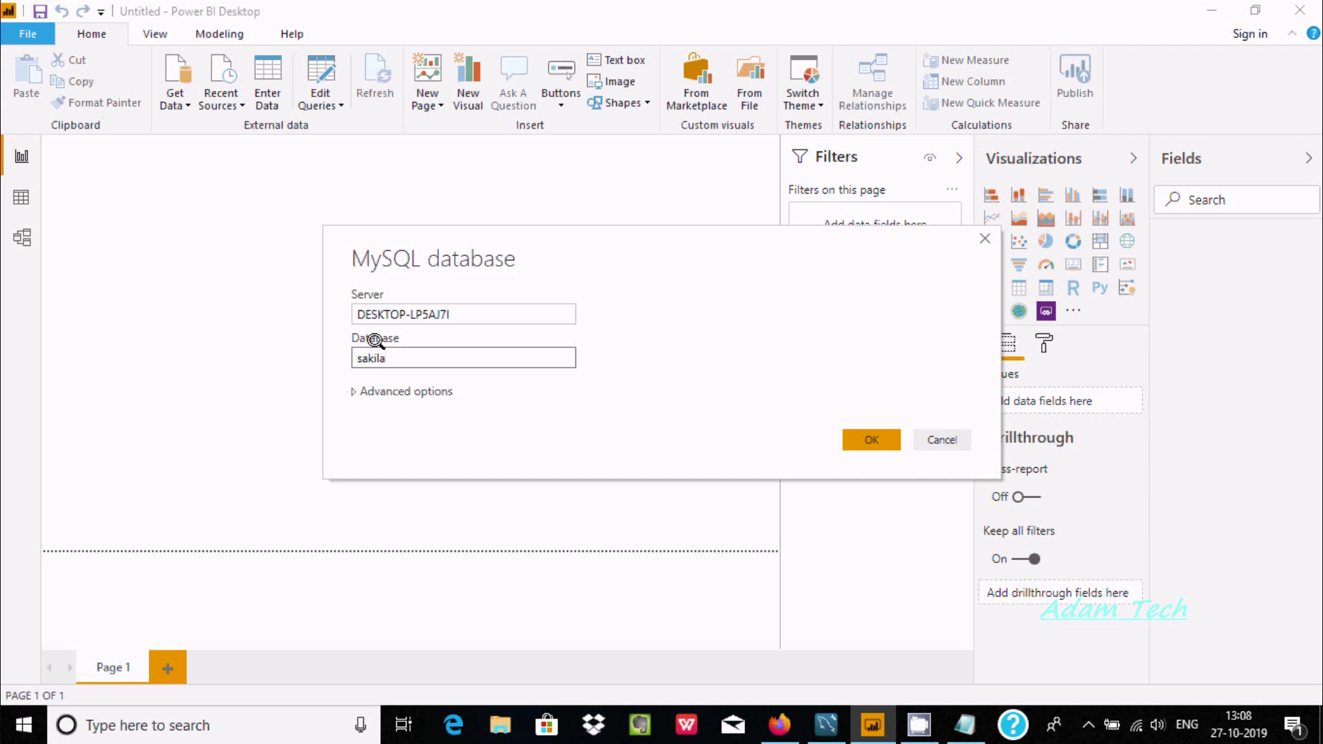
- Confirm the DESKTOP-LP5AJ7I / sakila connection to open the Navigator
key("Return")
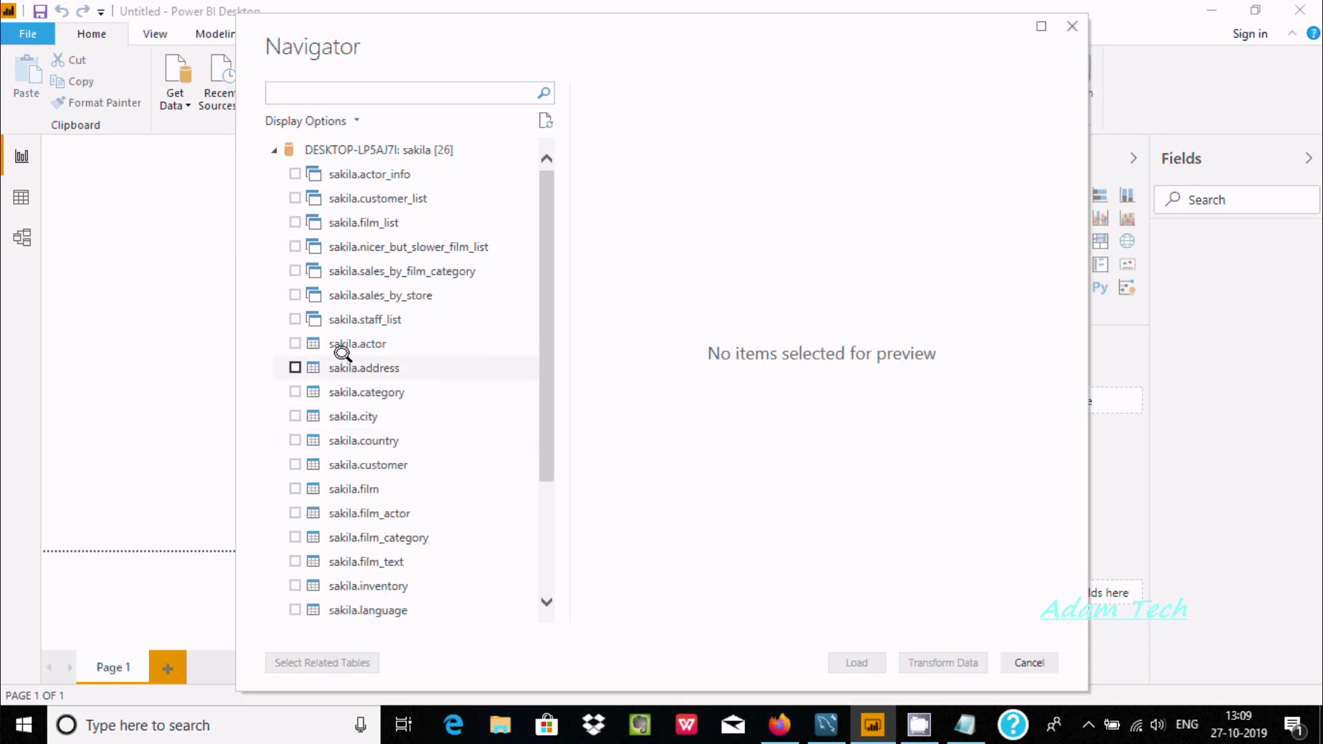
- Preview sakila.actor, sakila.category and sakila.address, then load only sakila.actor
left_click(359, 342)
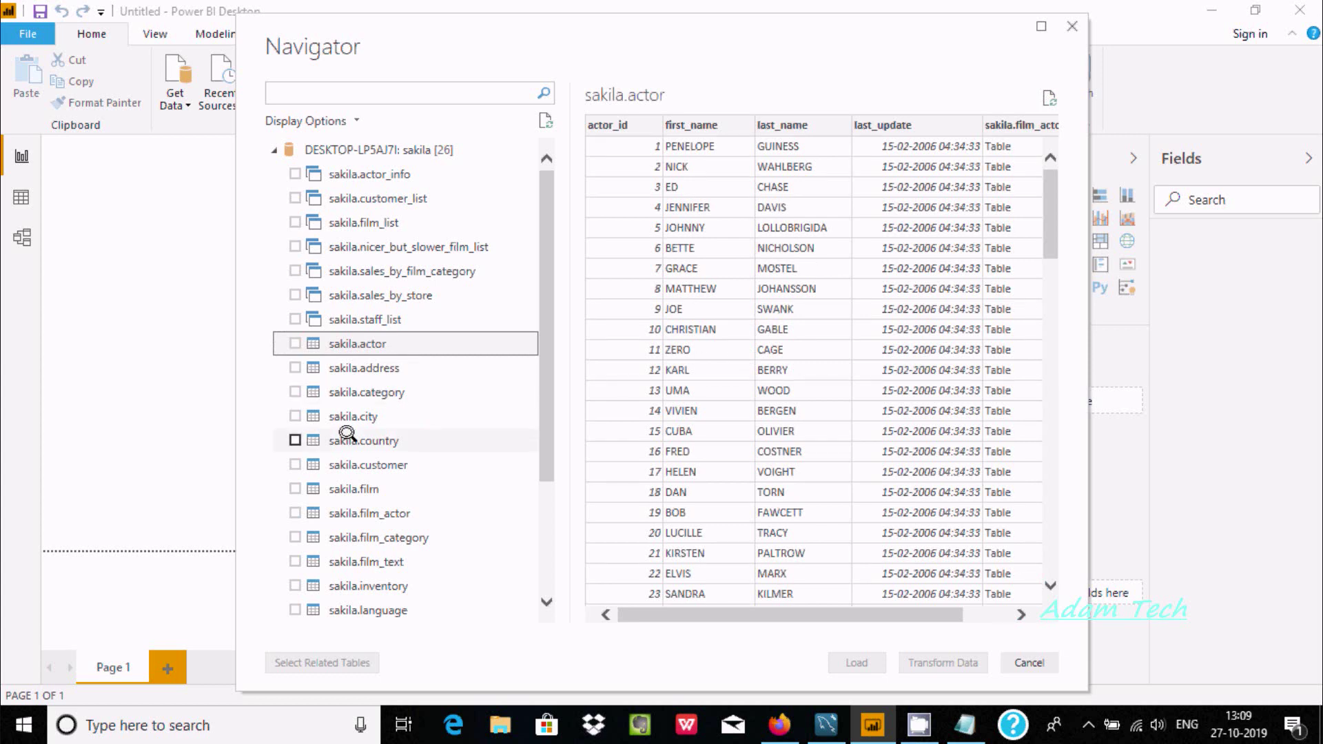
left_click(360, 394)
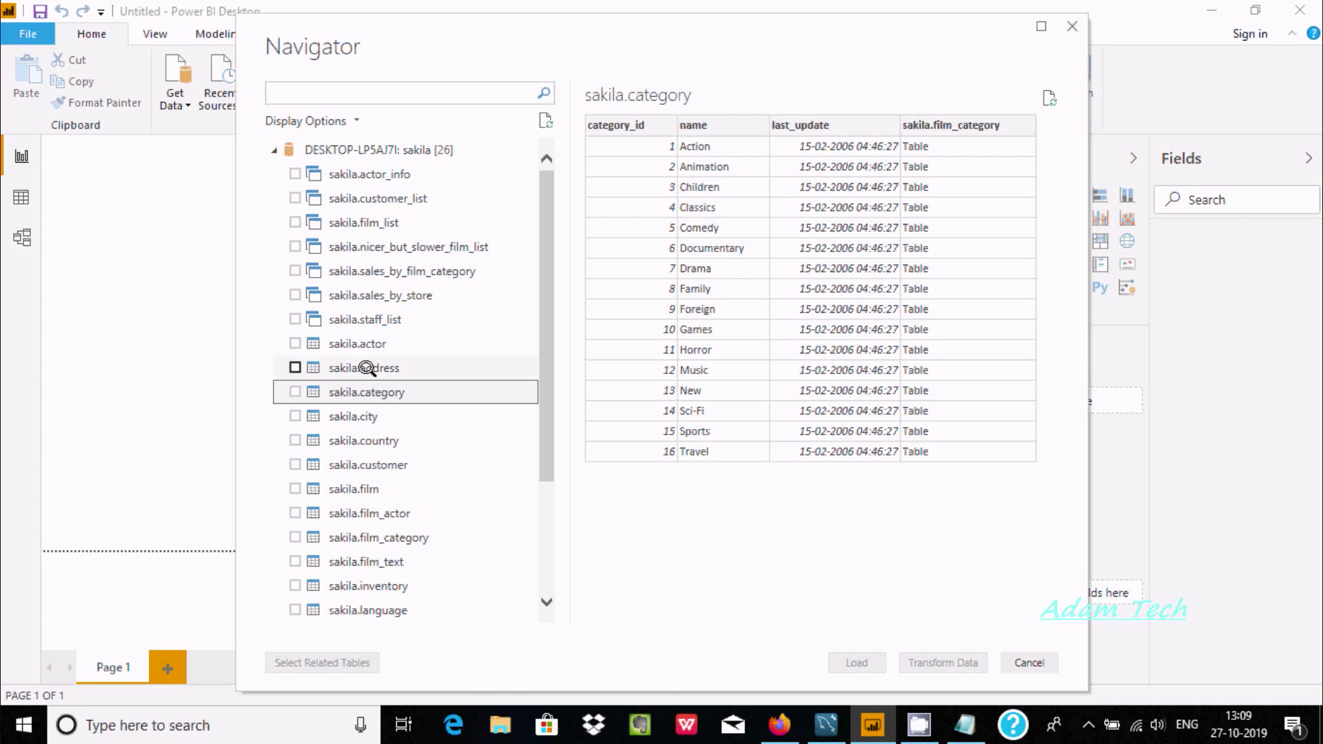
left_click(365, 368)
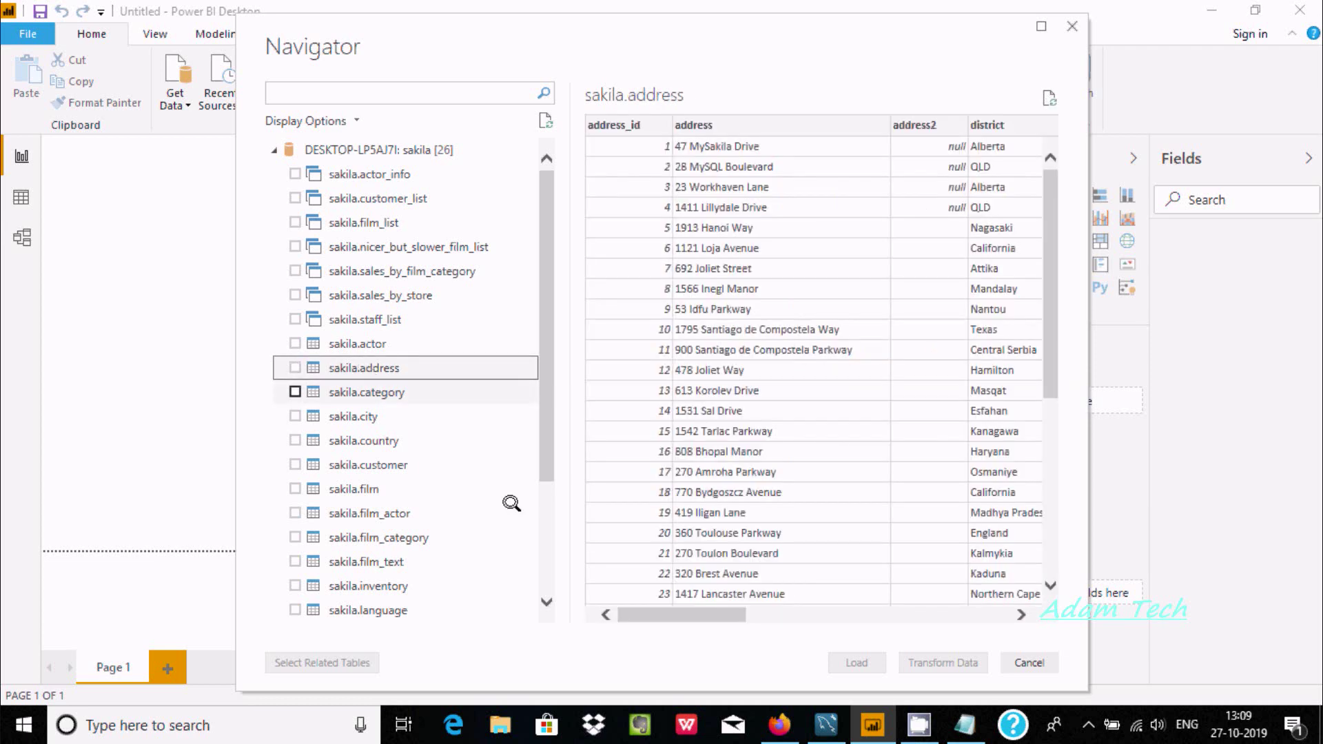
left_click(293, 339)
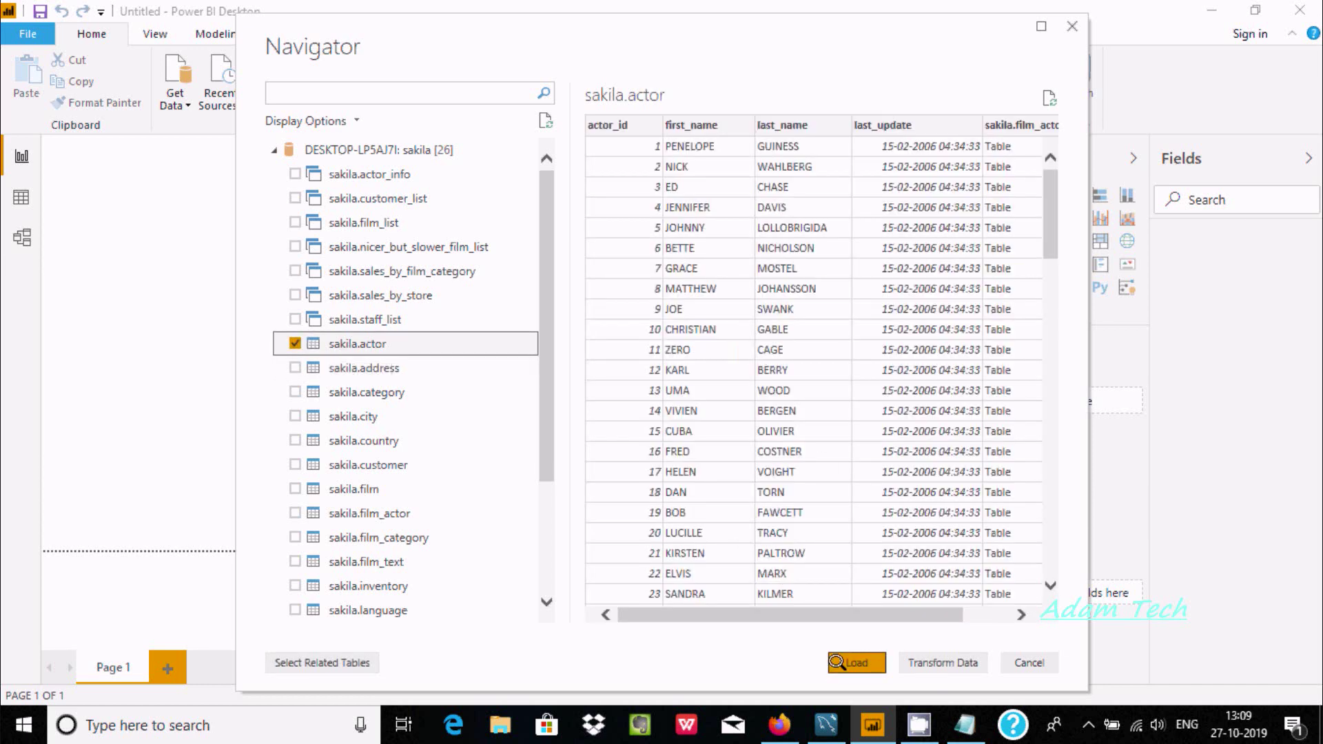
left_click(851, 659)
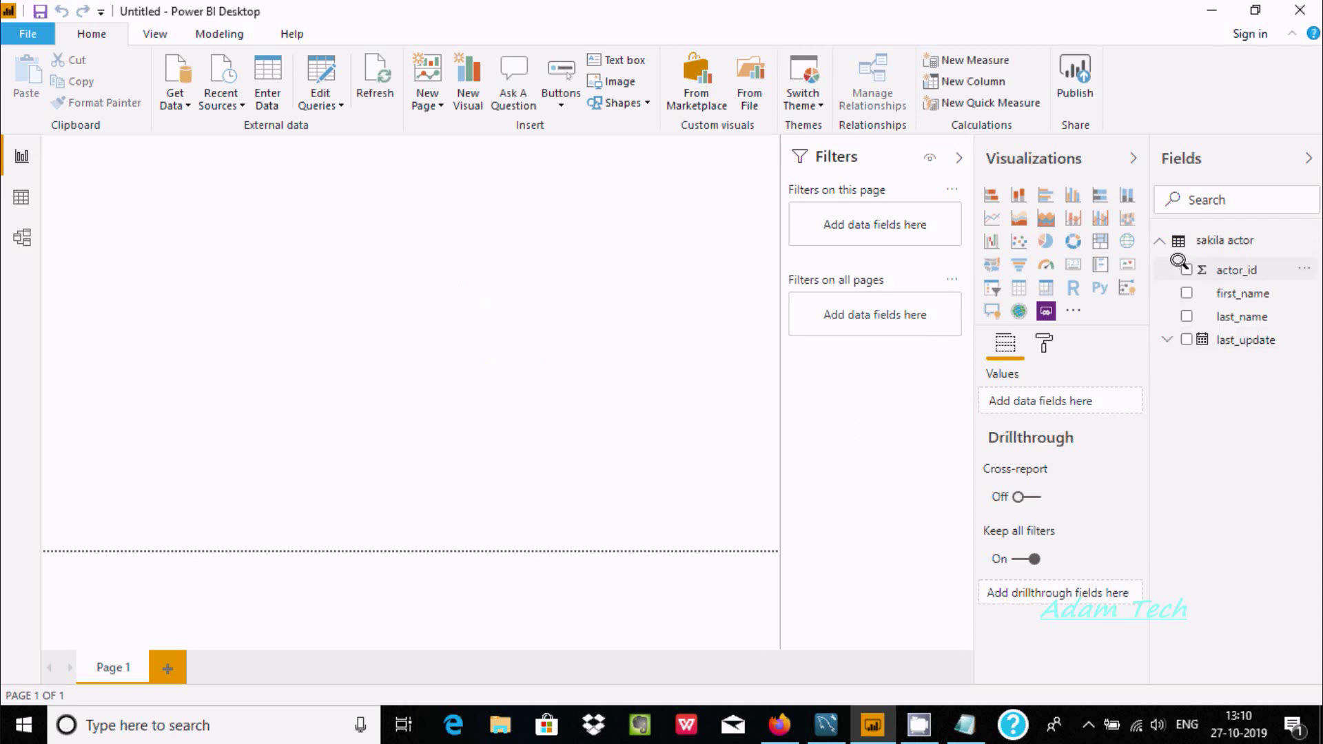
- Add actor_id to a new column chart visual and enlarge it on the canvas
left_click(1232, 268)
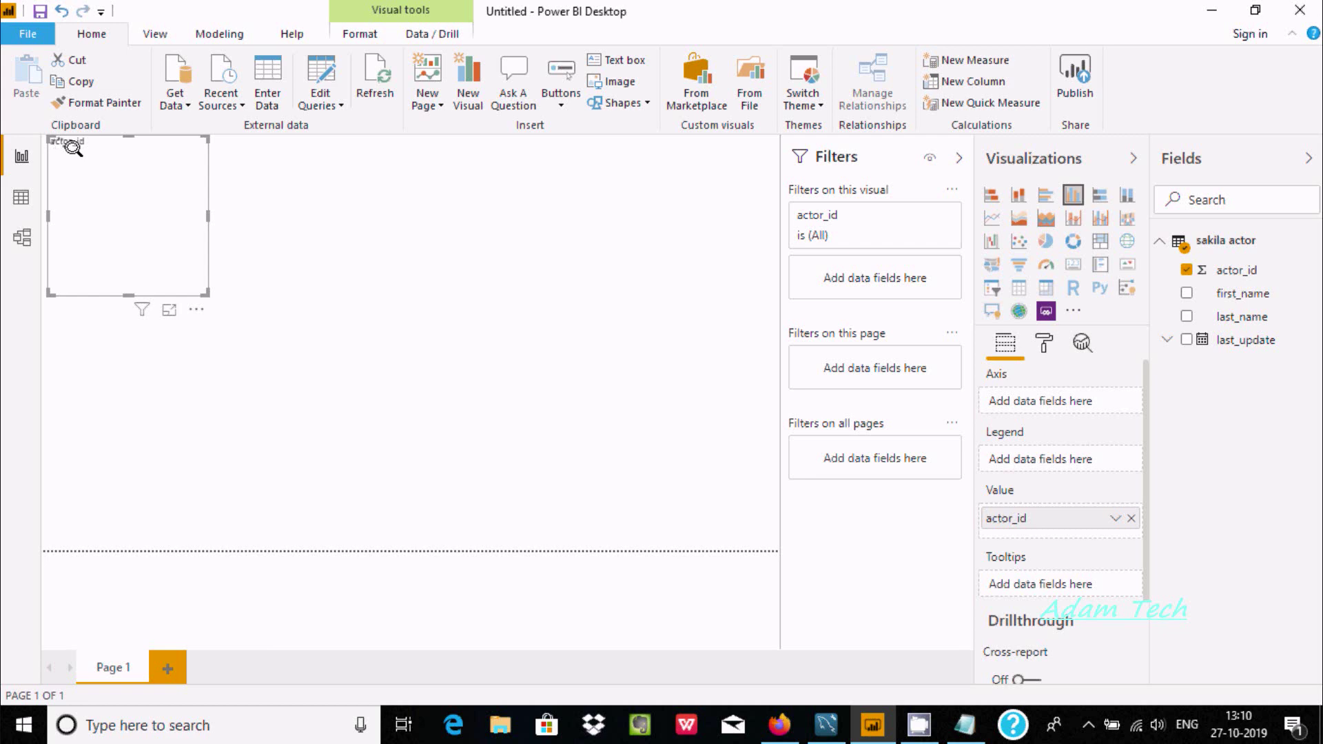
left_click(364, 408)
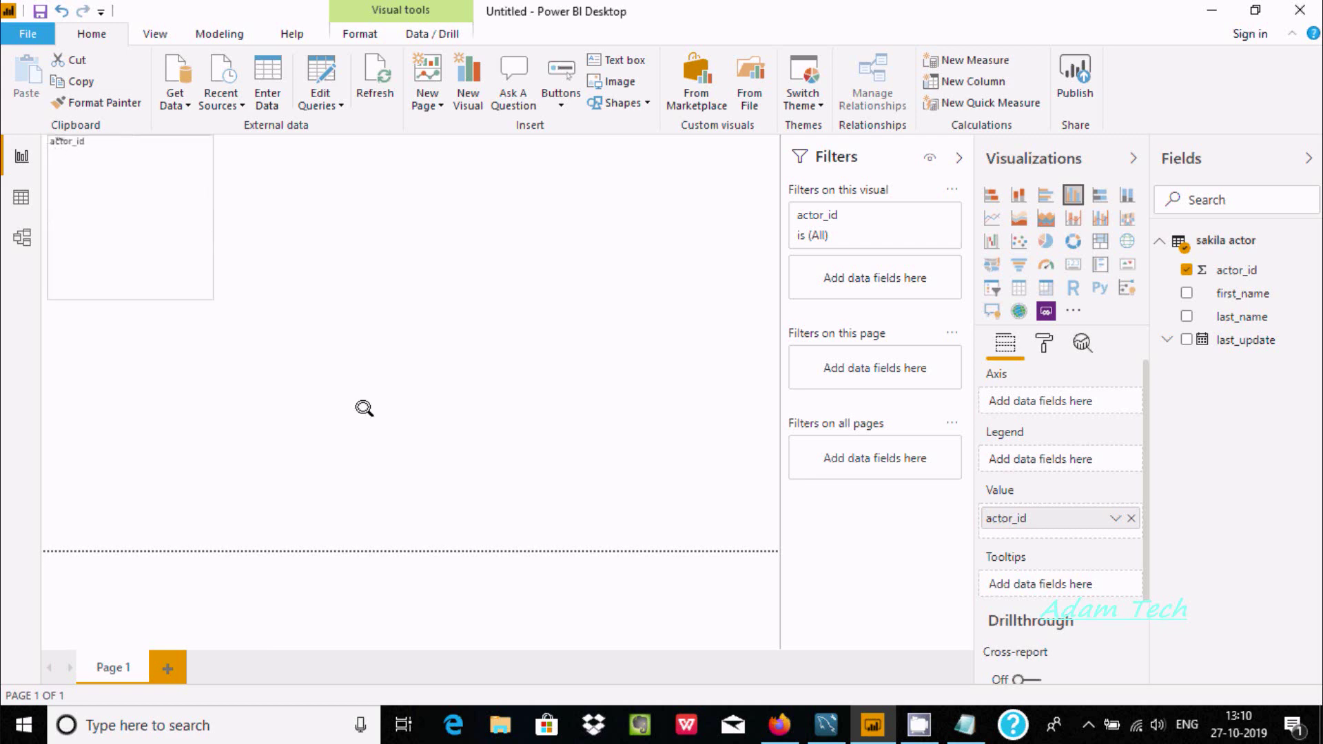
left_click(209, 274)
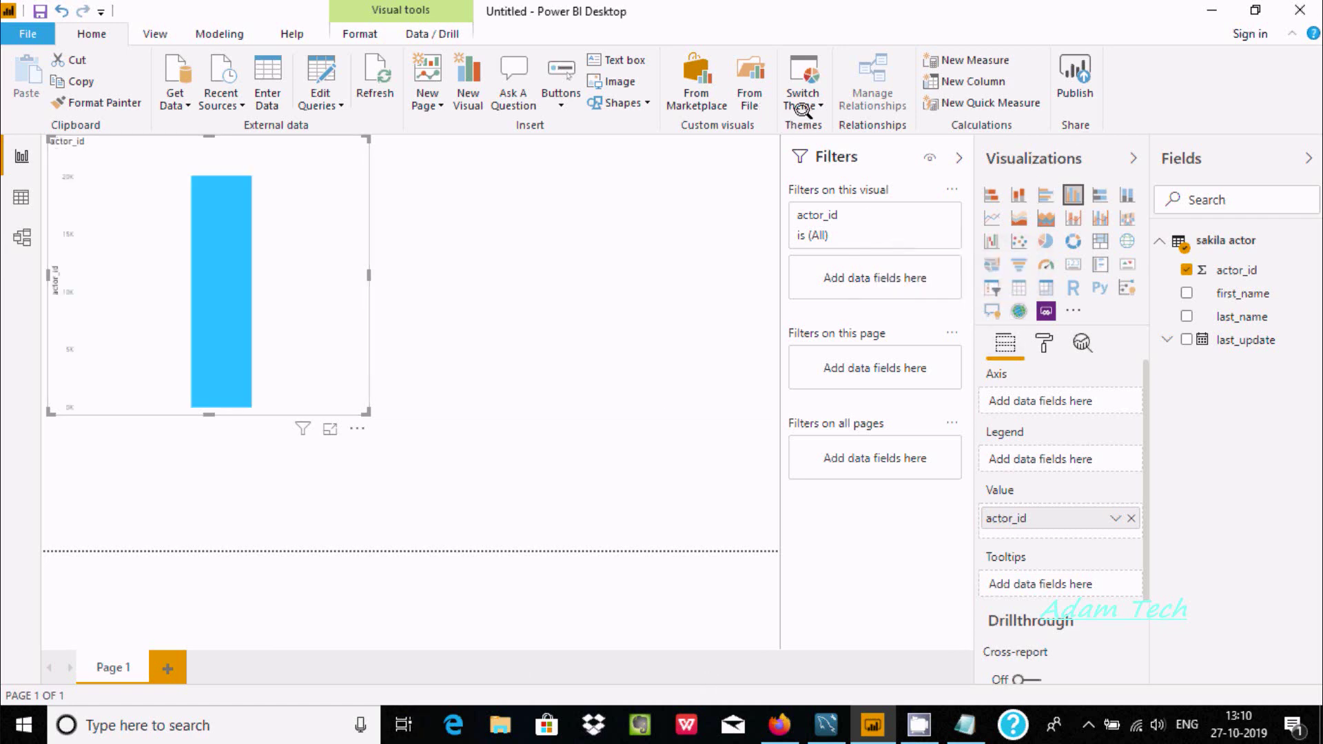
- Turn the actor_id chart into a donut chart and show its data table
left_click(1067, 241)
right_click(147, 188)
left_click(193, 207)
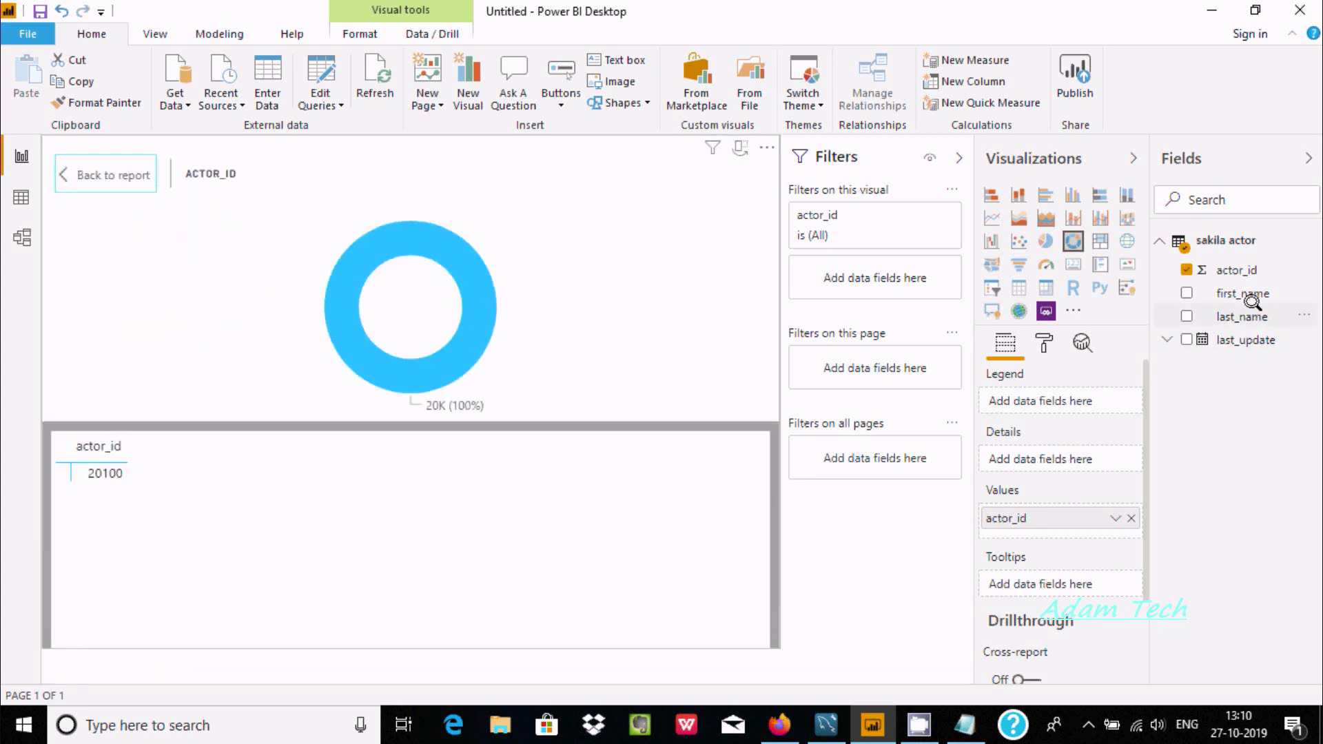
- Add last_update and first_name to the legend, keeping the donut after trying a pie
left_click(1185, 338)
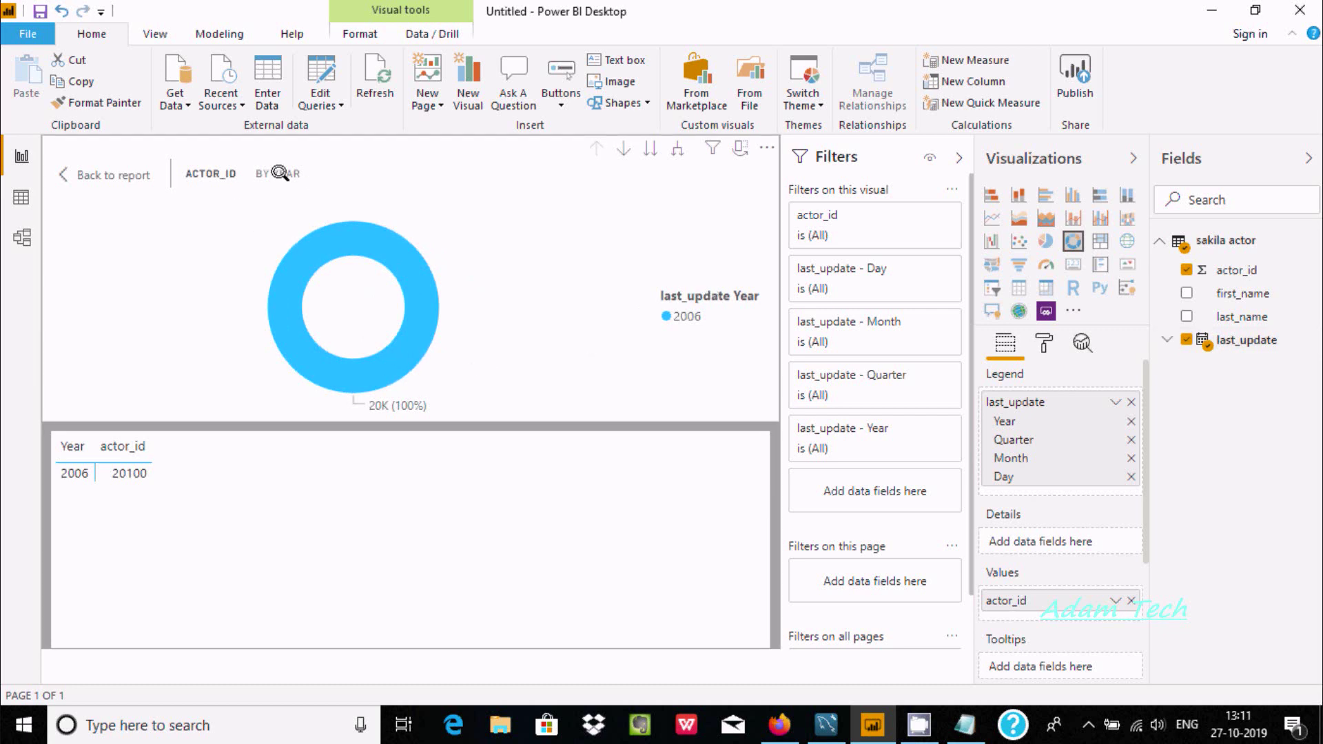
left_click(1046, 234)
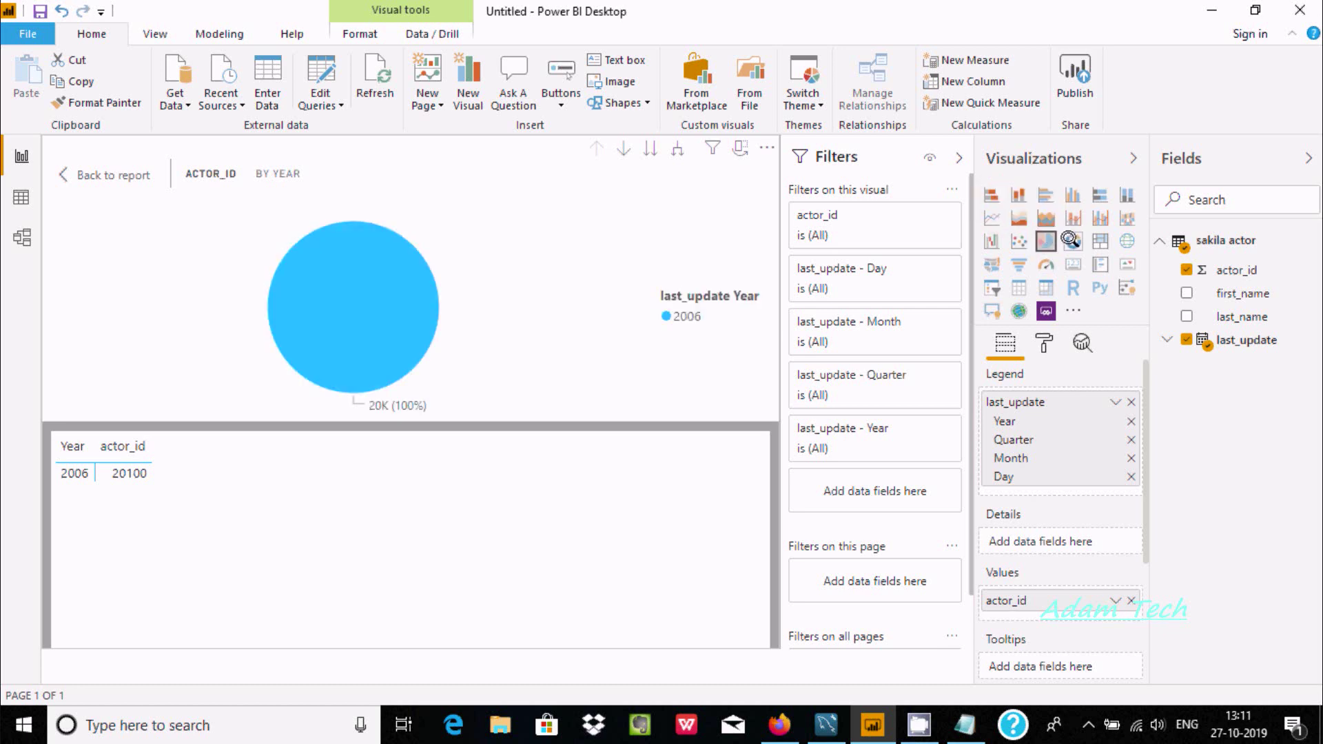
left_click(1070, 239)
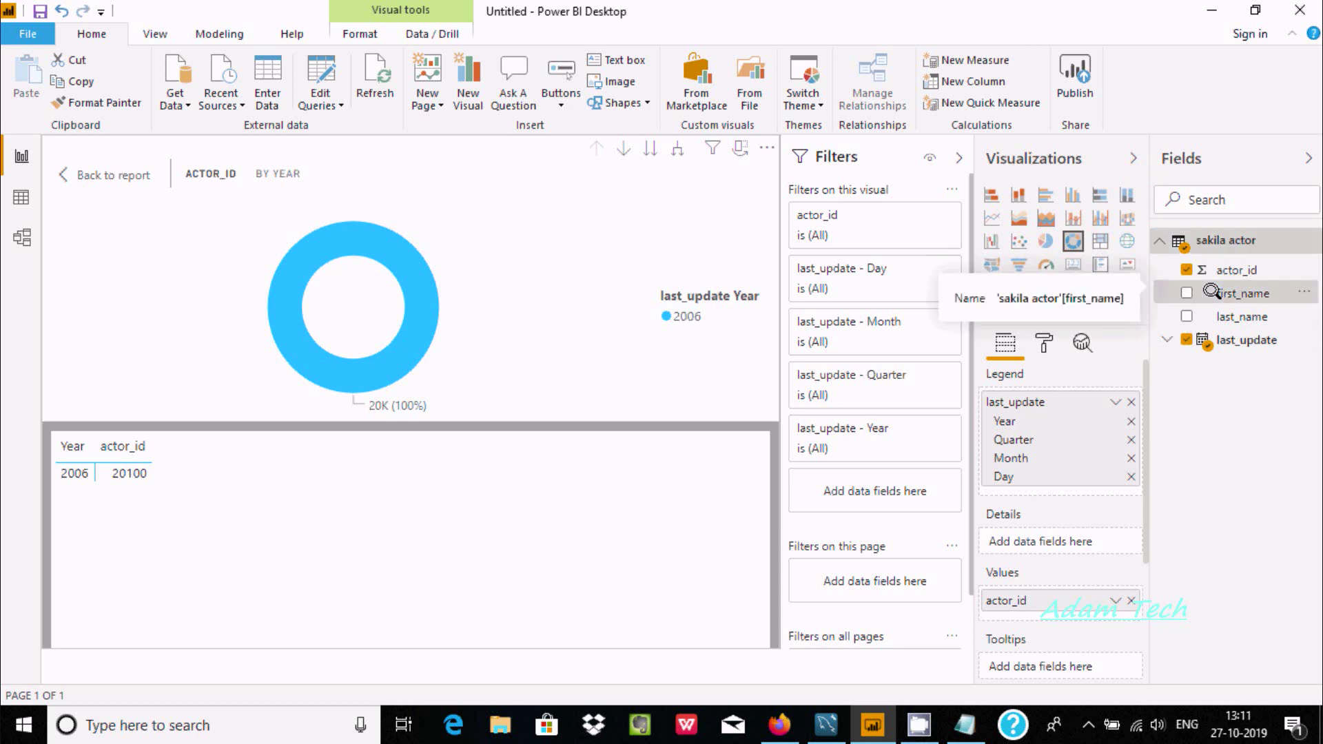
left_click(1185, 292)
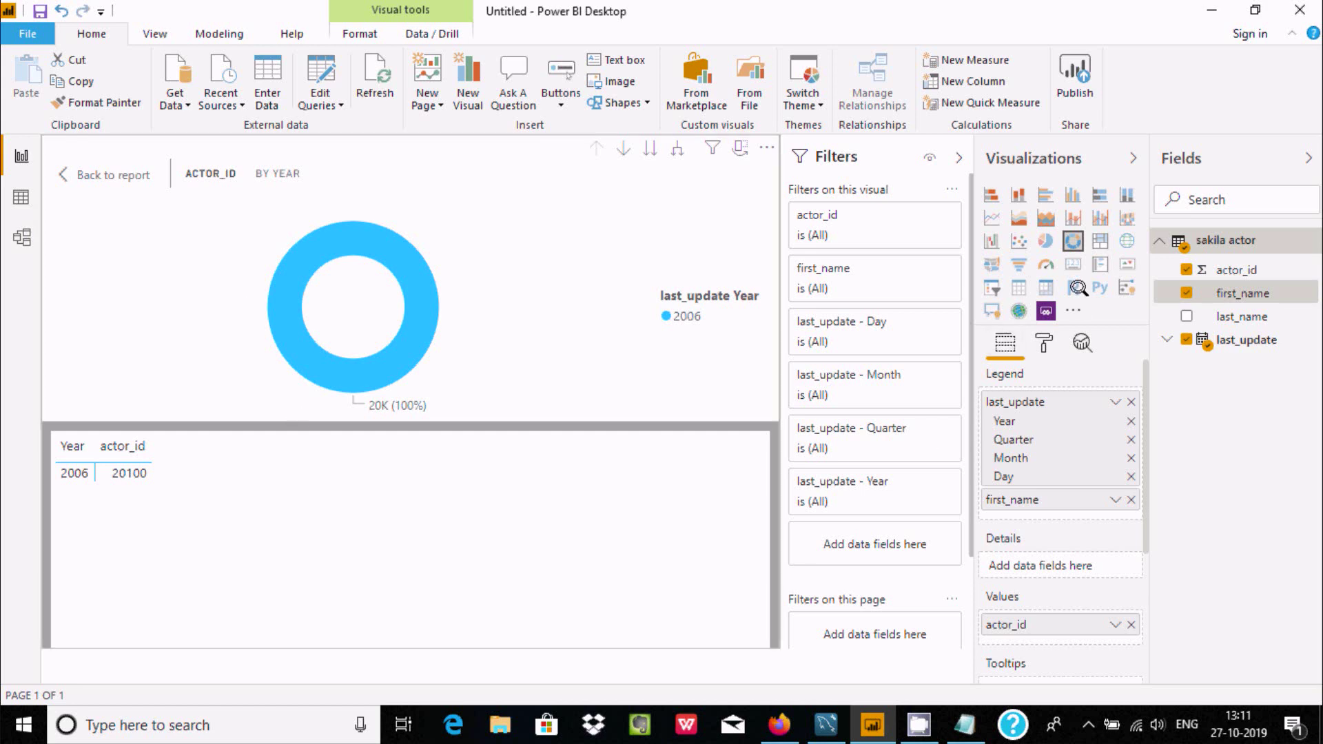
- Switch the chart through pie and area to a waterfall chart showing 2006 and Total
left_click(1043, 234)
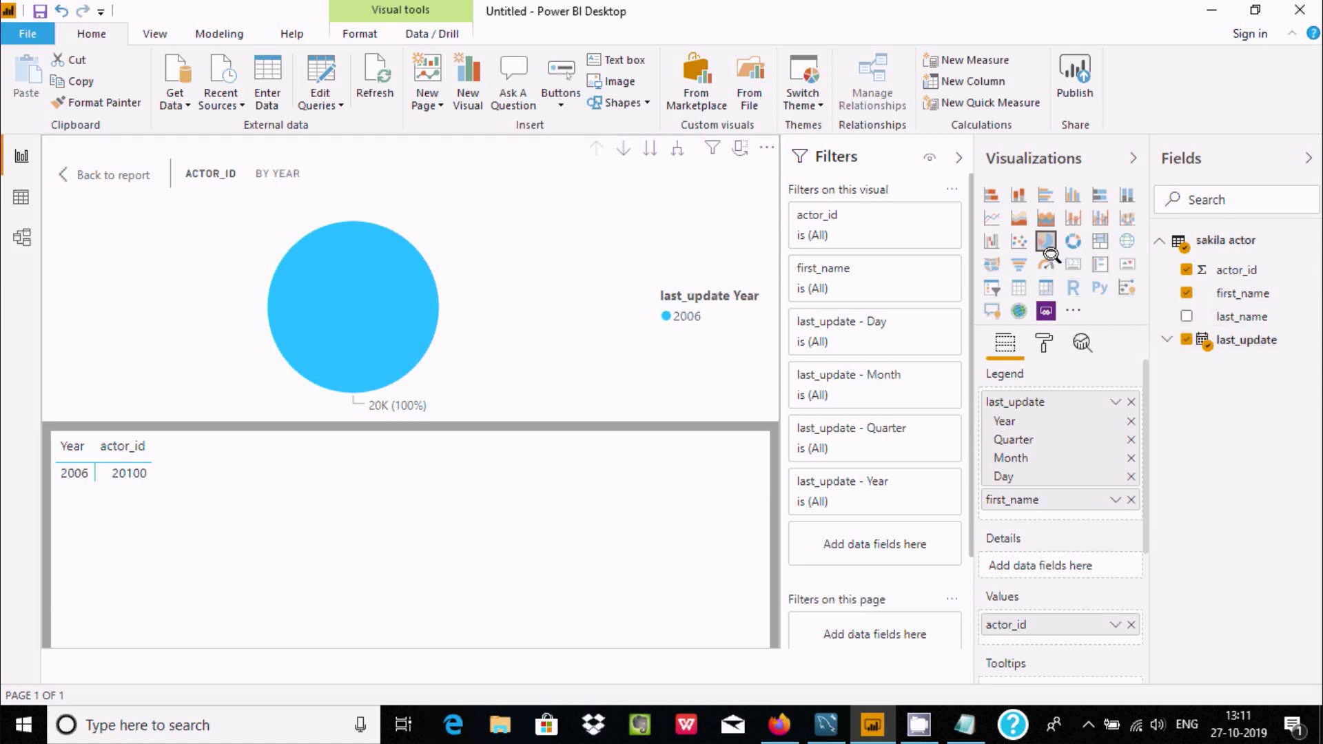
left_click(1018, 213)
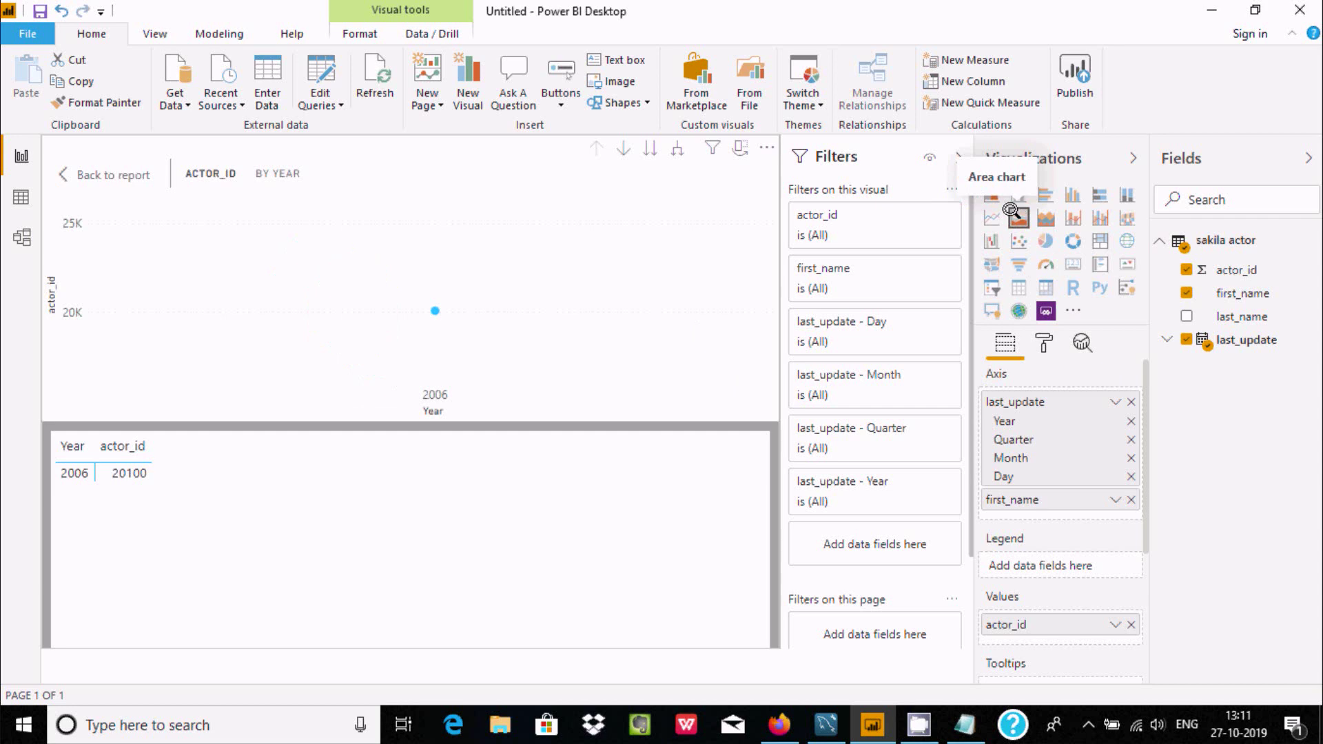
left_click(990, 234)
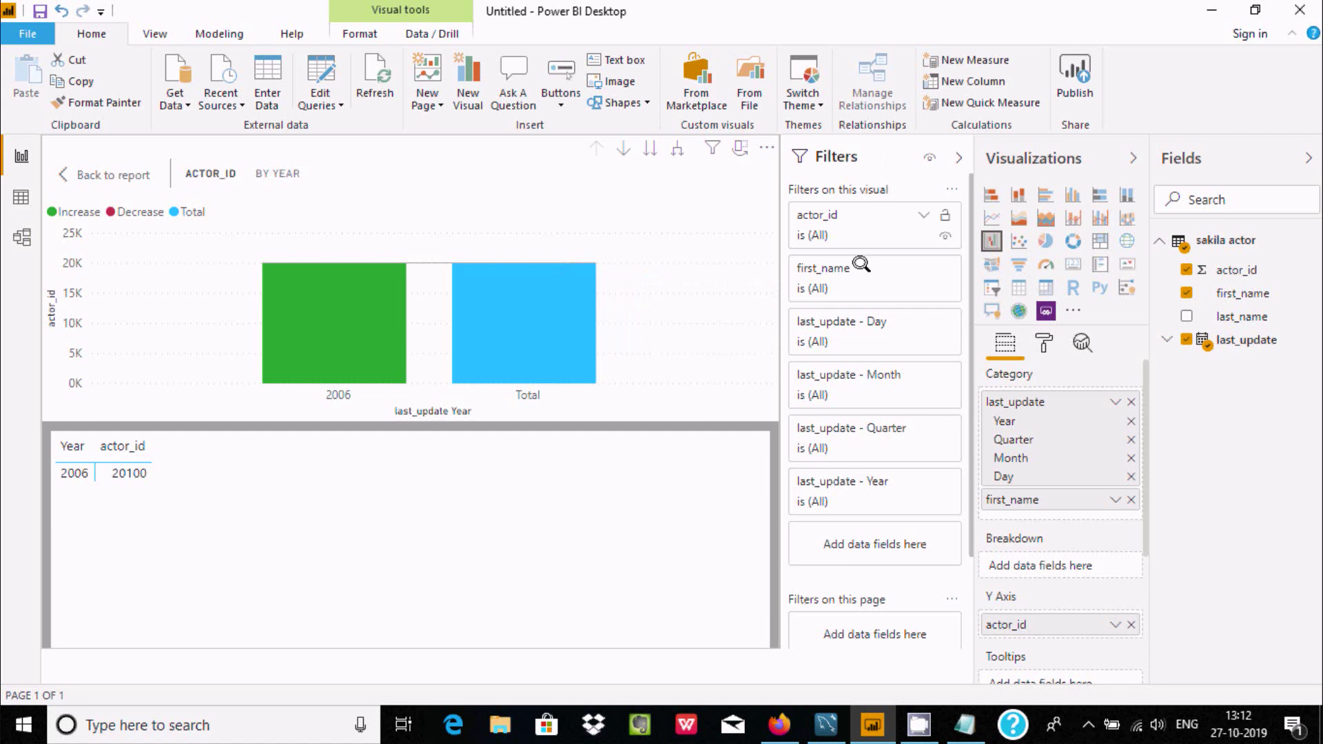
left_click(1183, 239)
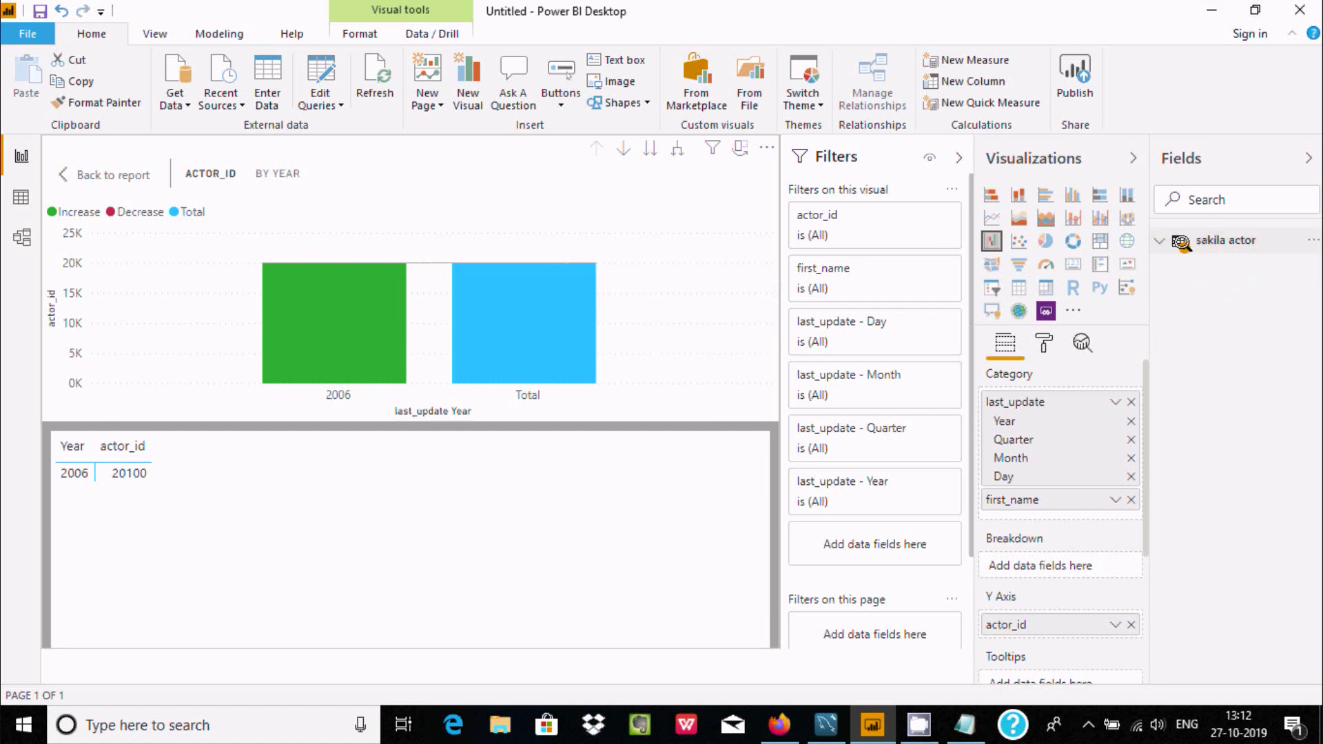
left_click(1179, 241)
- Remove actor_id, first_name and last_update from the chart's fields
left_click(1186, 270)
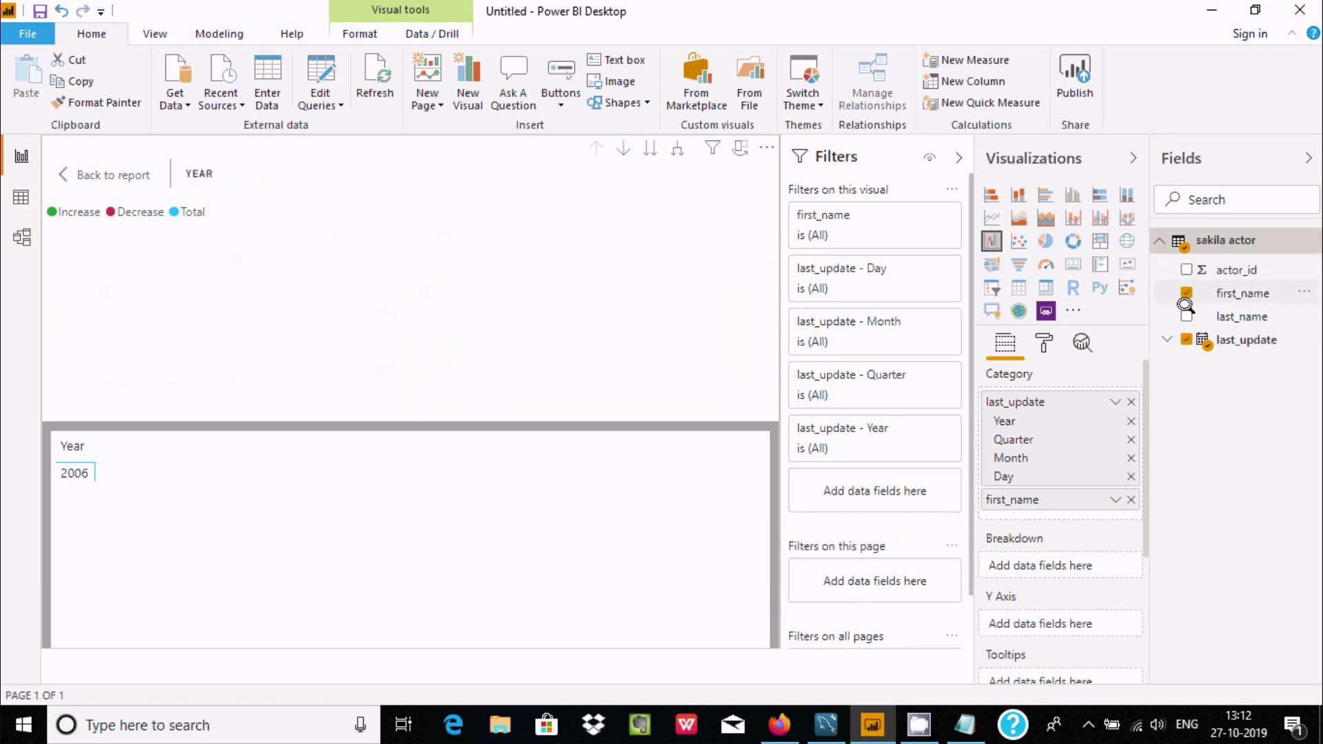
left_click(1185, 293)
left_click(1185, 339)
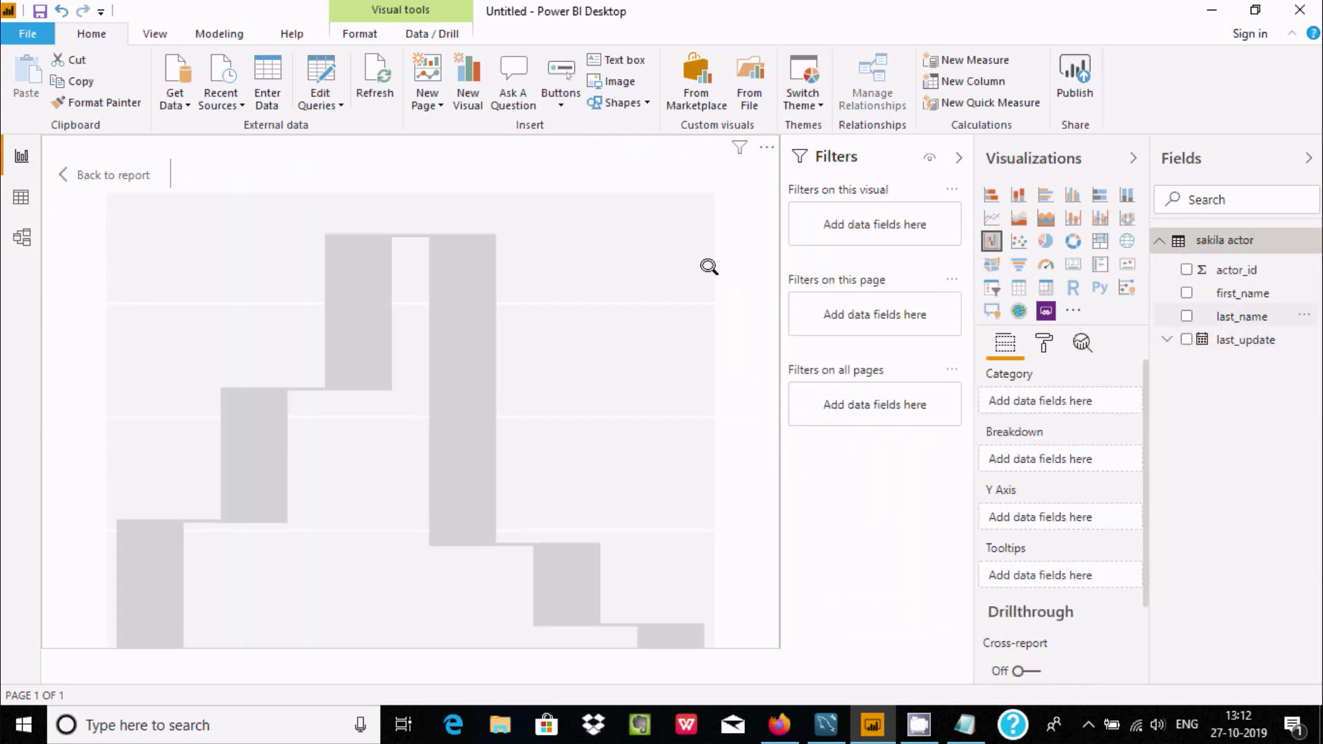
- Delete the empty visual so Page 1 is blank, and open Windows search
left_click(764, 147)
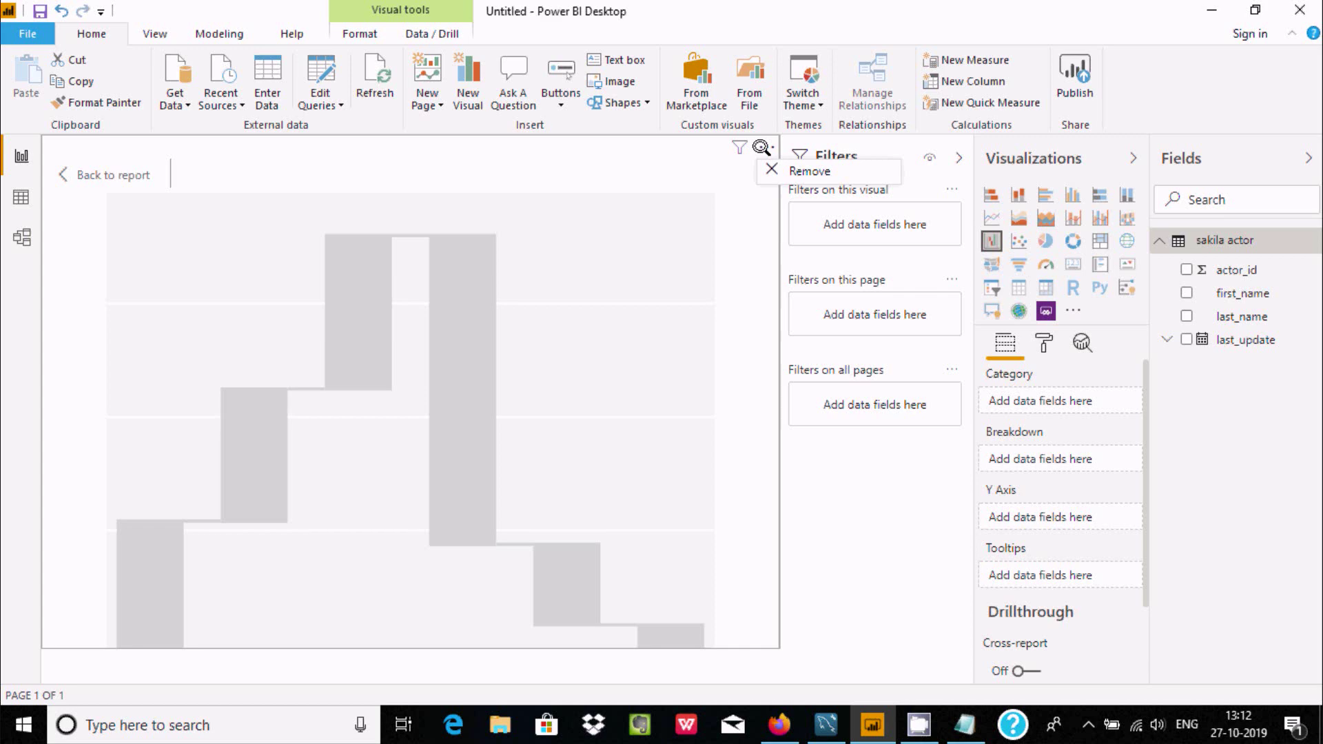
left_click(775, 170)
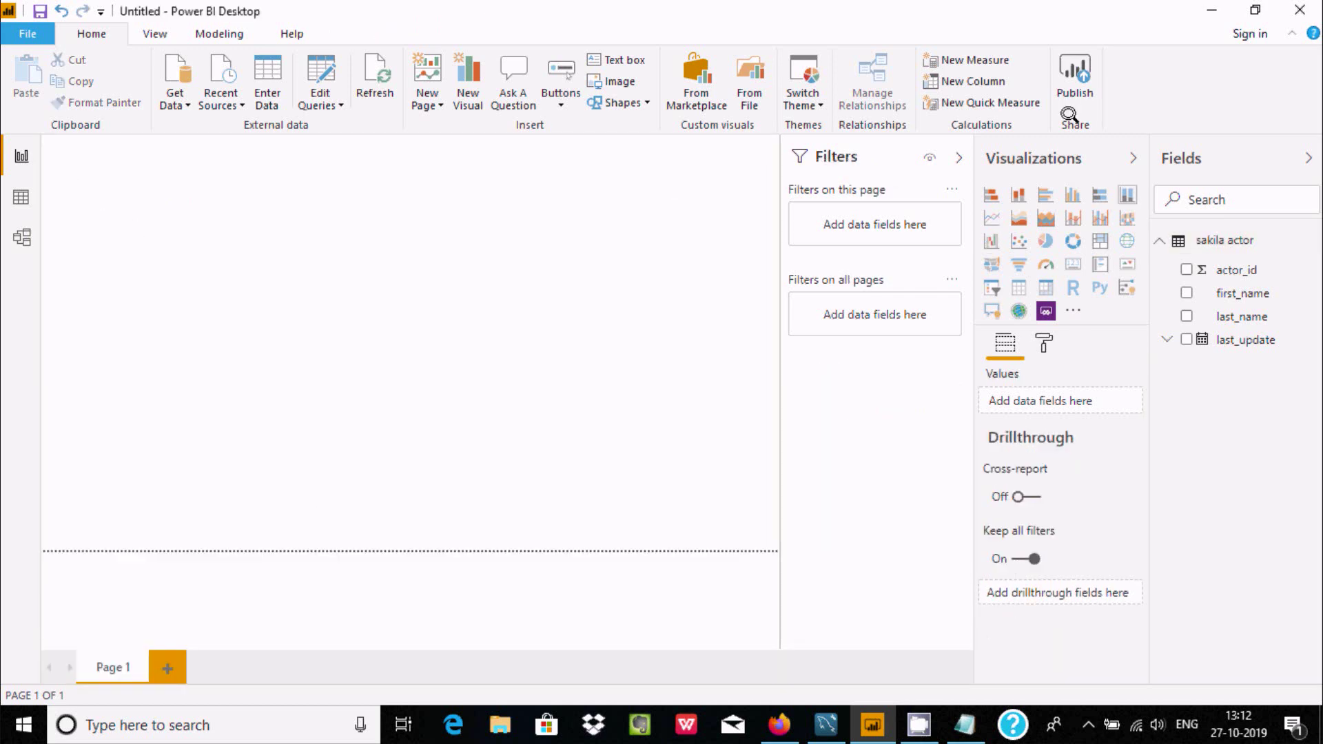
left_click(115, 729)
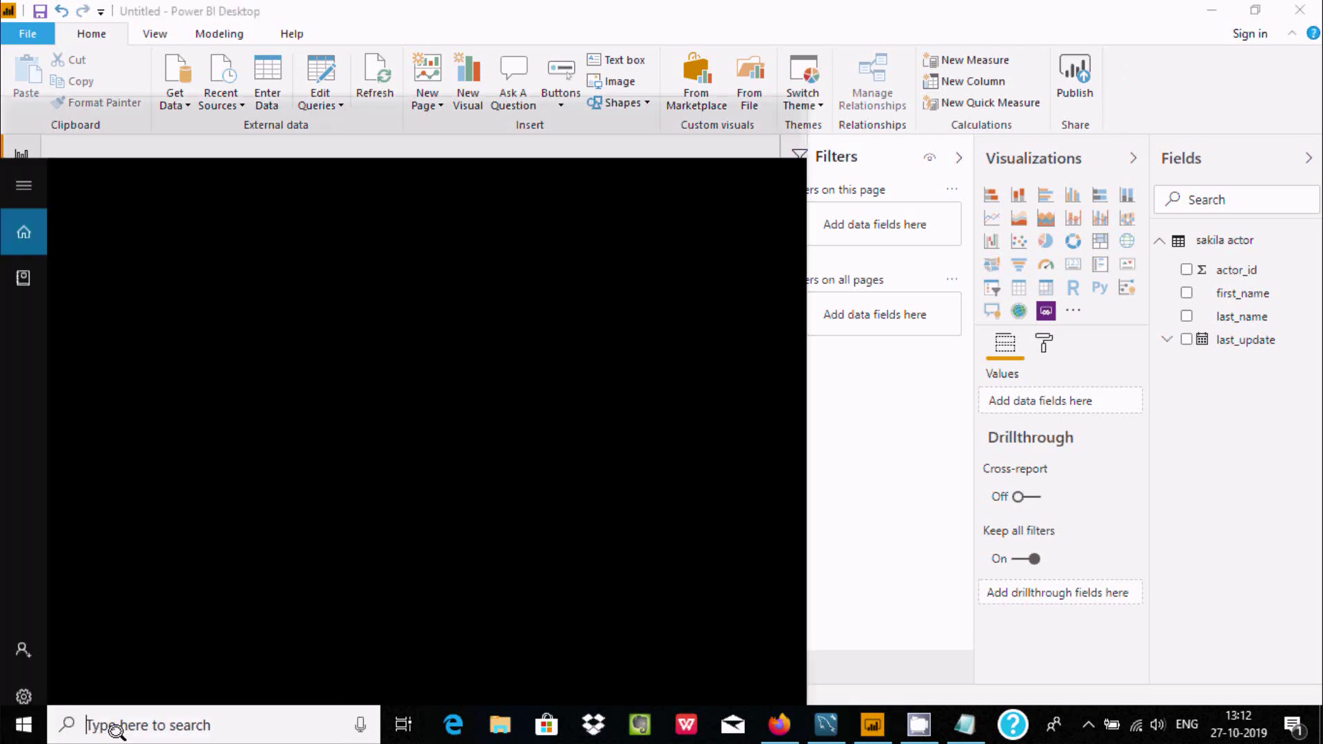
- Search Windows for 'control' and open Control Panel
type("cont")
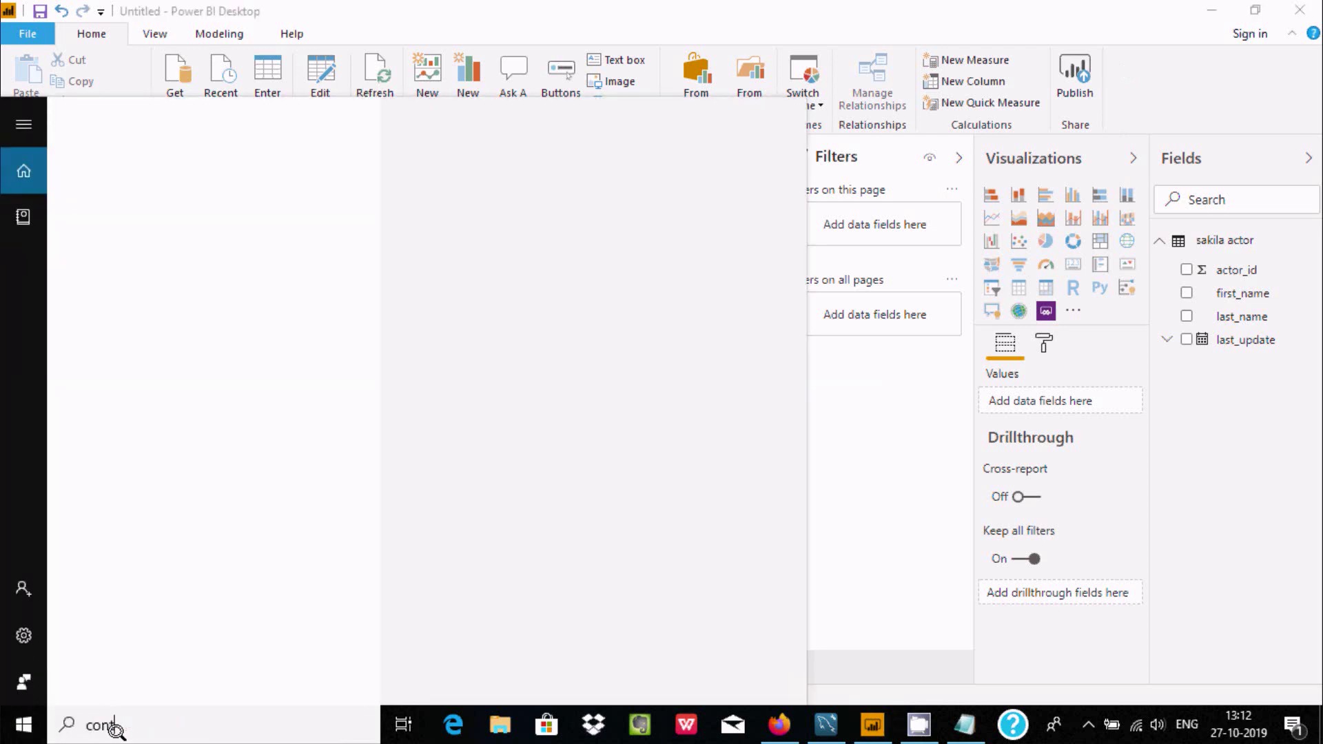
type("rol")
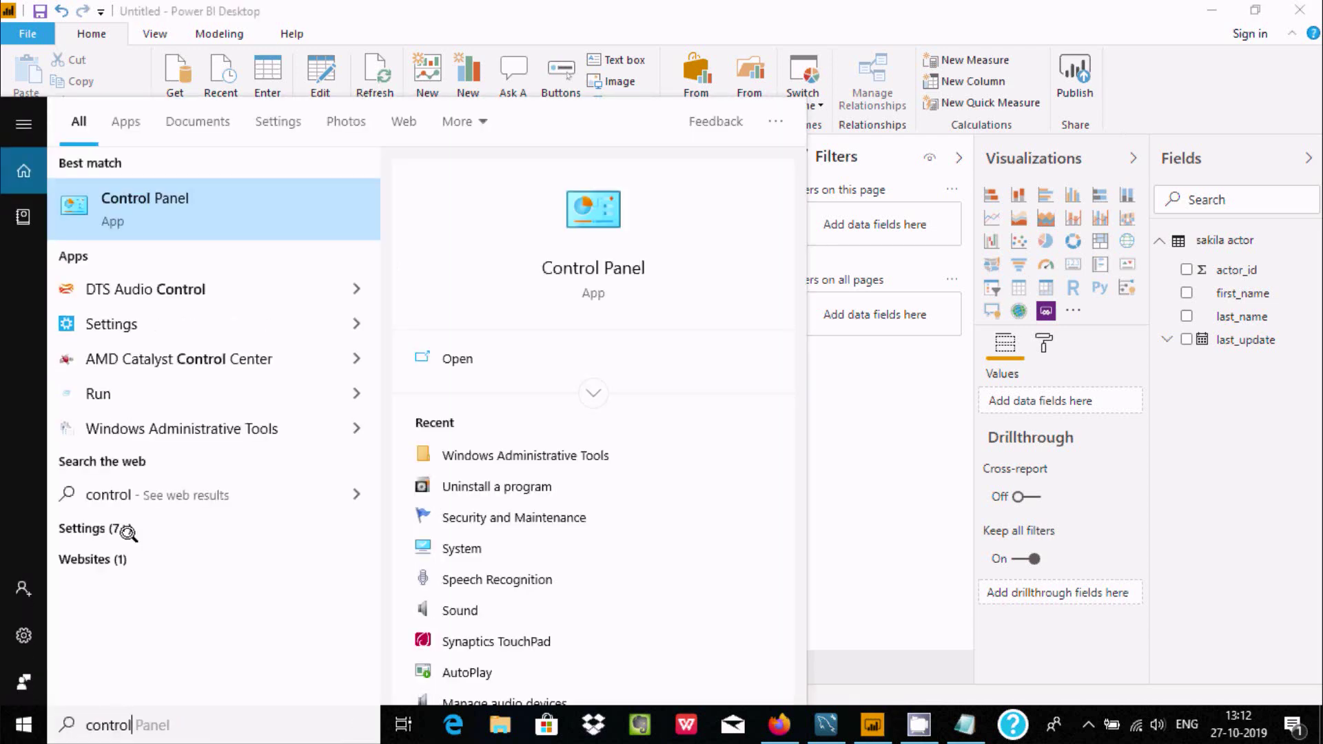
left_click(154, 207)
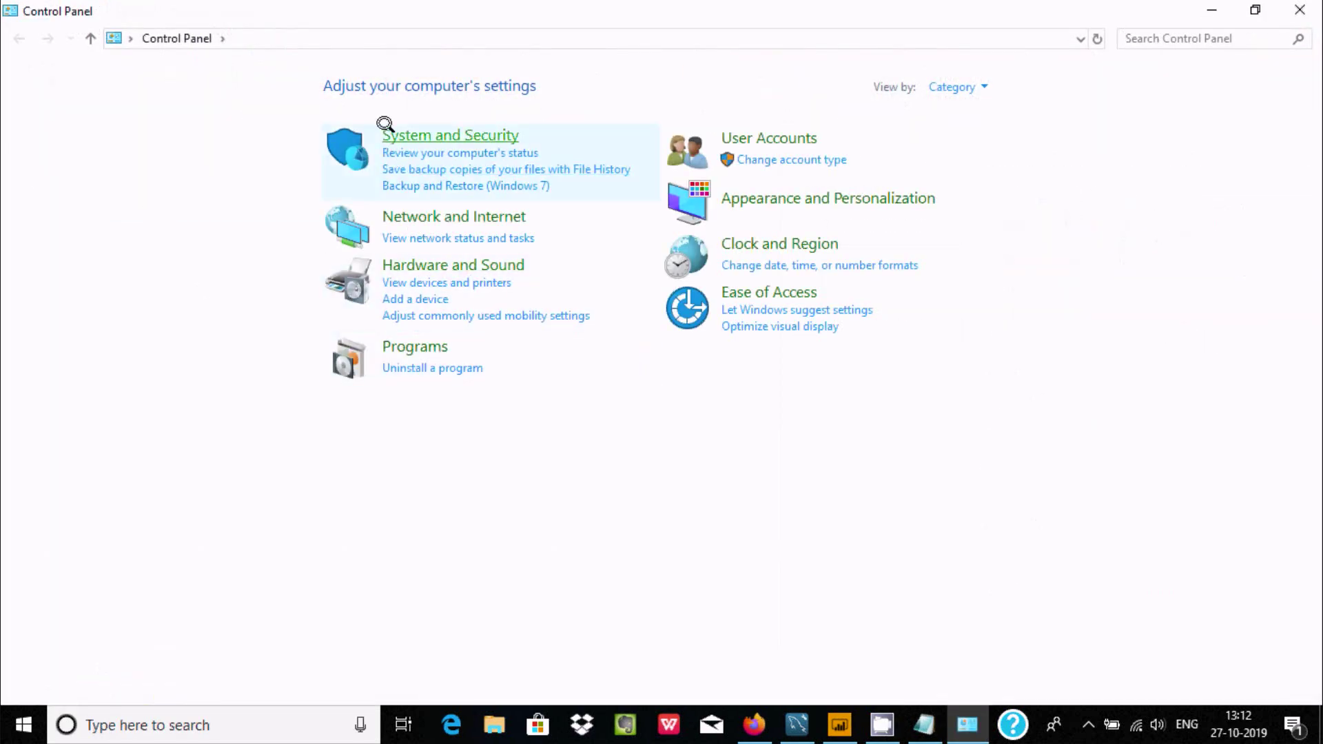
- Go through System and Security and Administrative Tools to launch ODBC Data Sources (64-bit)
left_click(384, 131)
left_click(258, 468)
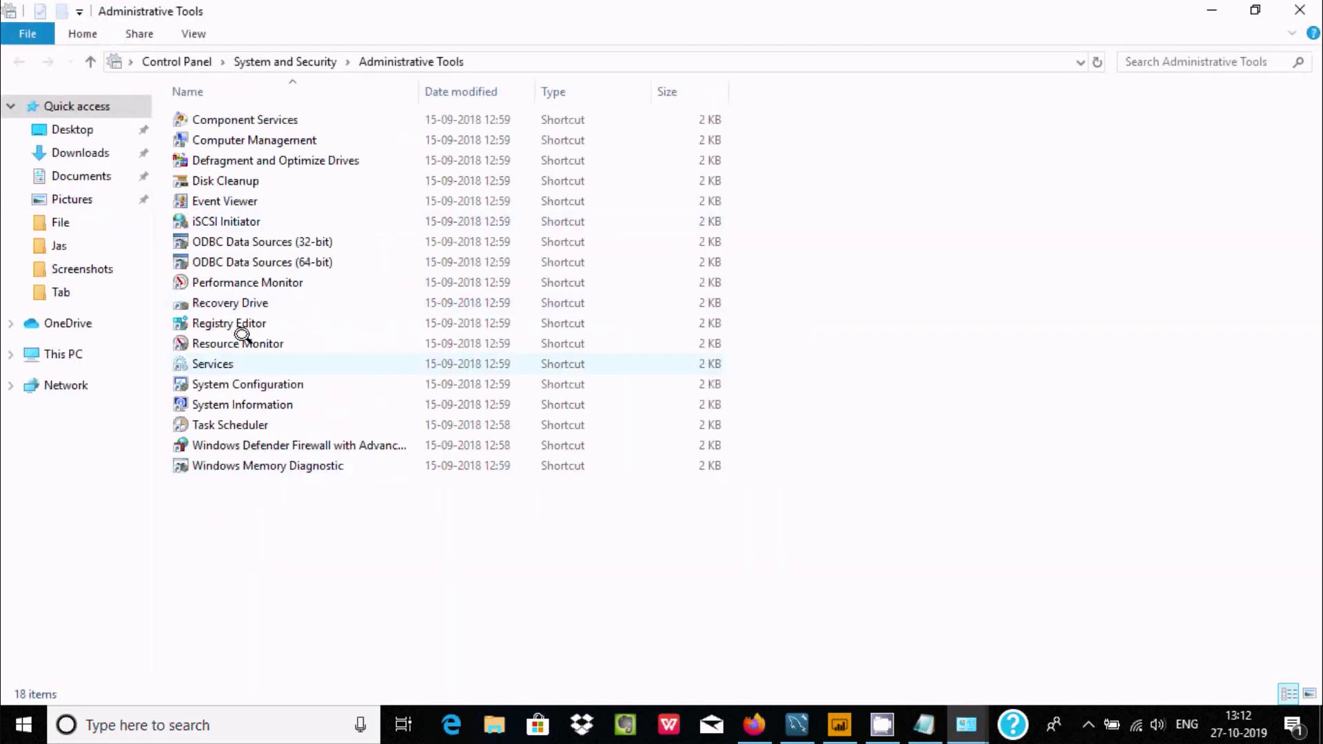
left_click(259, 264)
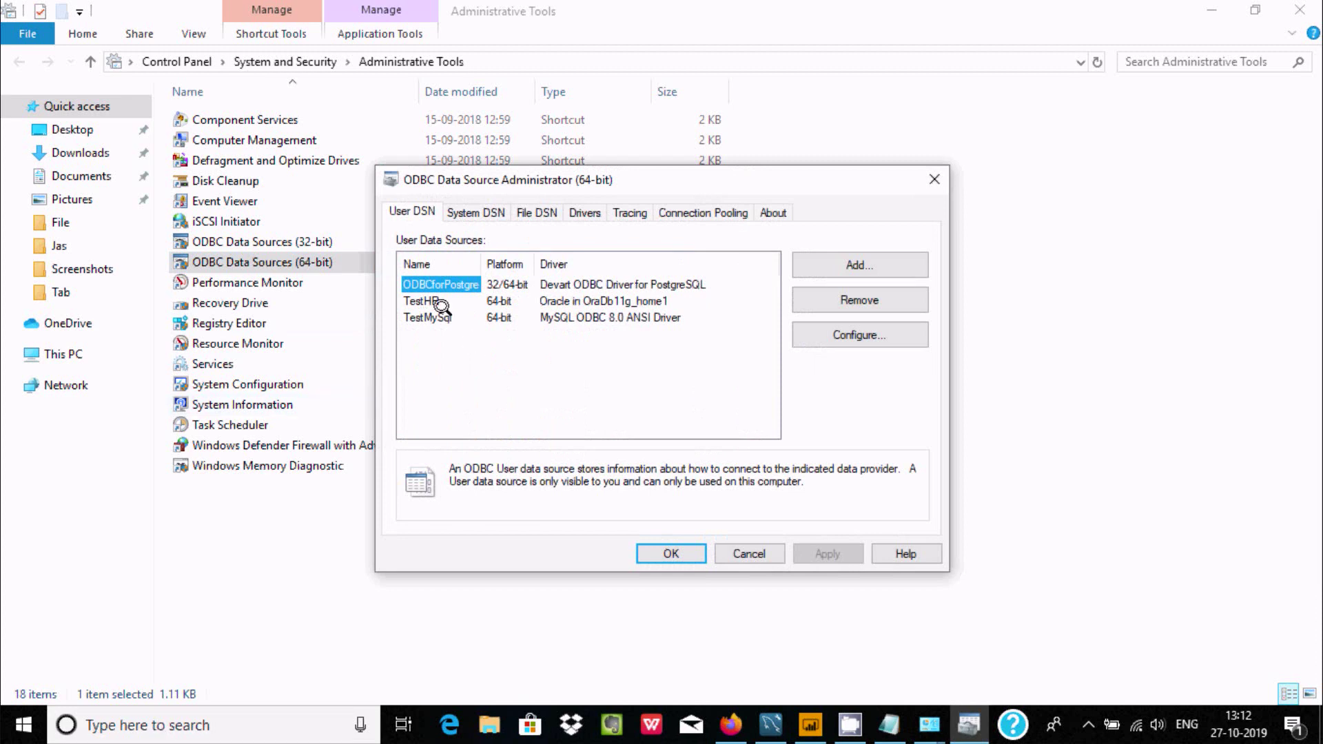
- Add a new user DSN using the MySQL ODBC 8.0 ANSI Driver
left_click(819, 265)
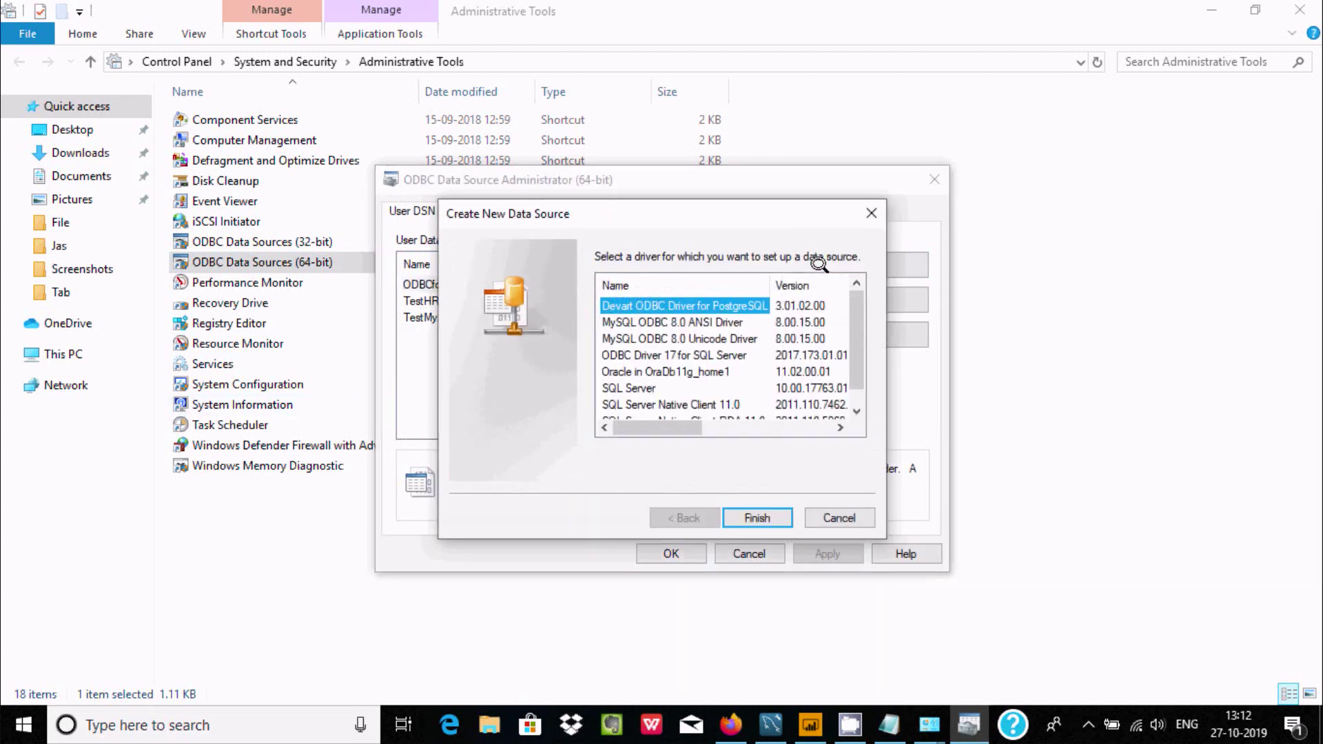
left_click(657, 322)
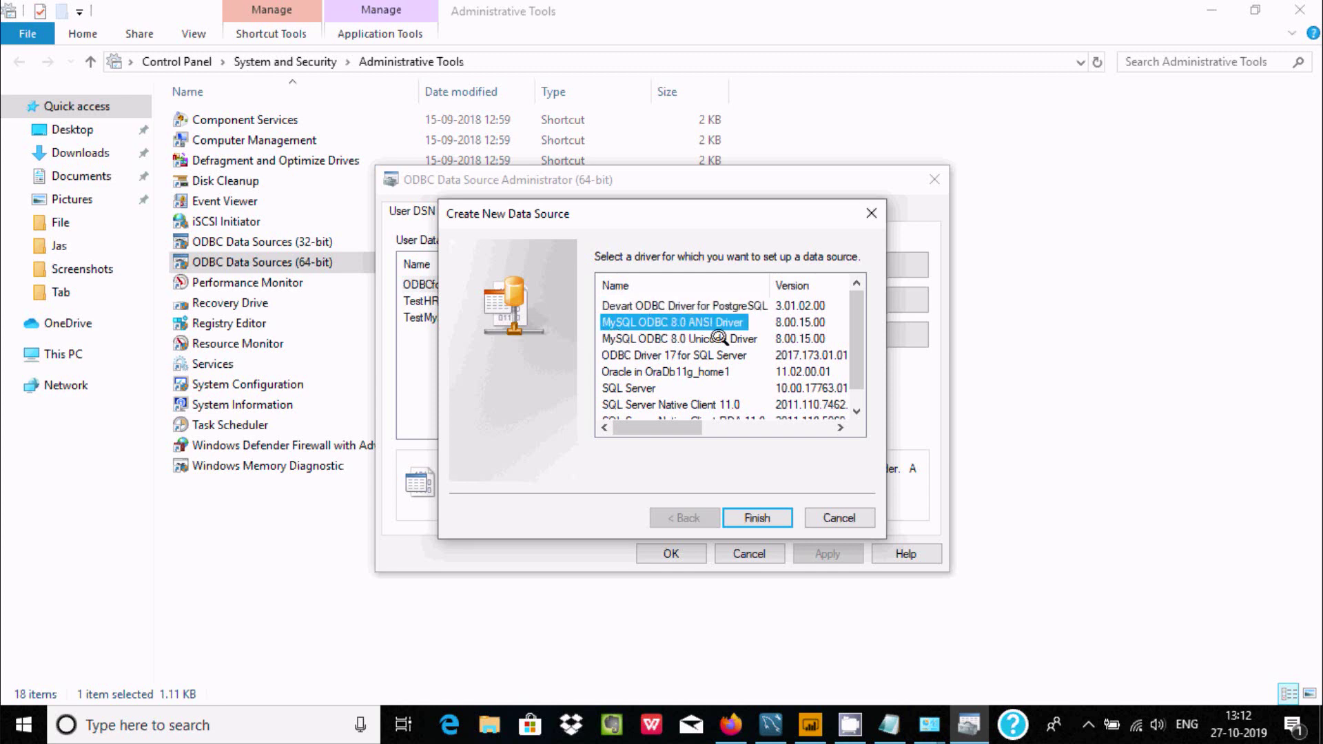
left_click(659, 339)
left_click(657, 322)
left_click(659, 339)
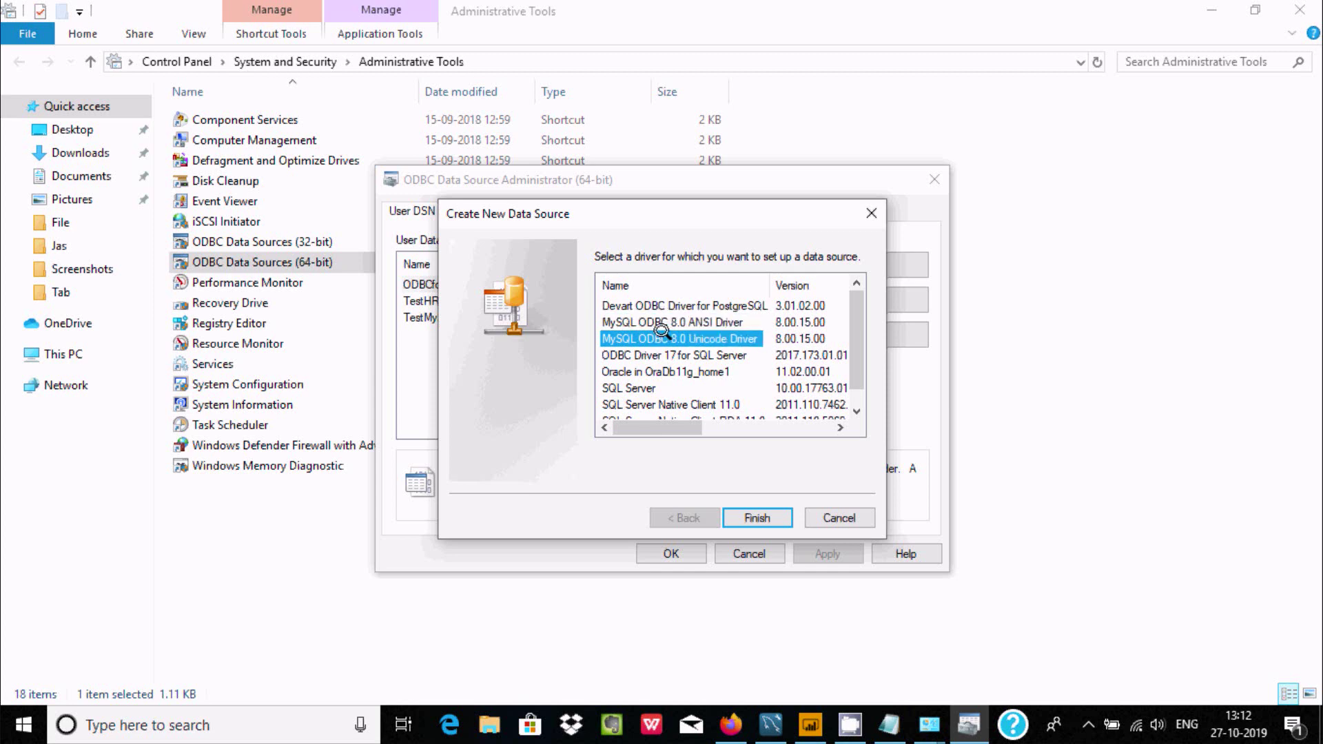
left_click(656, 320)
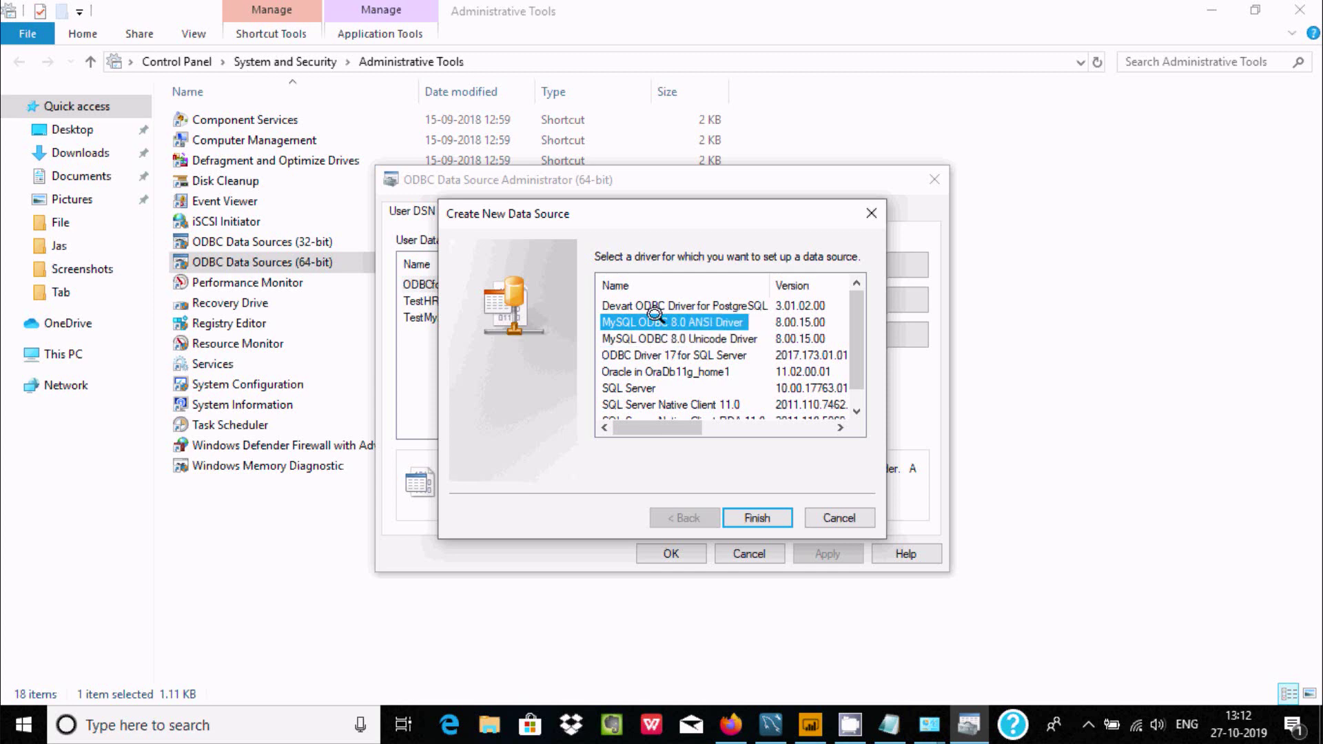
left_click(757, 518)
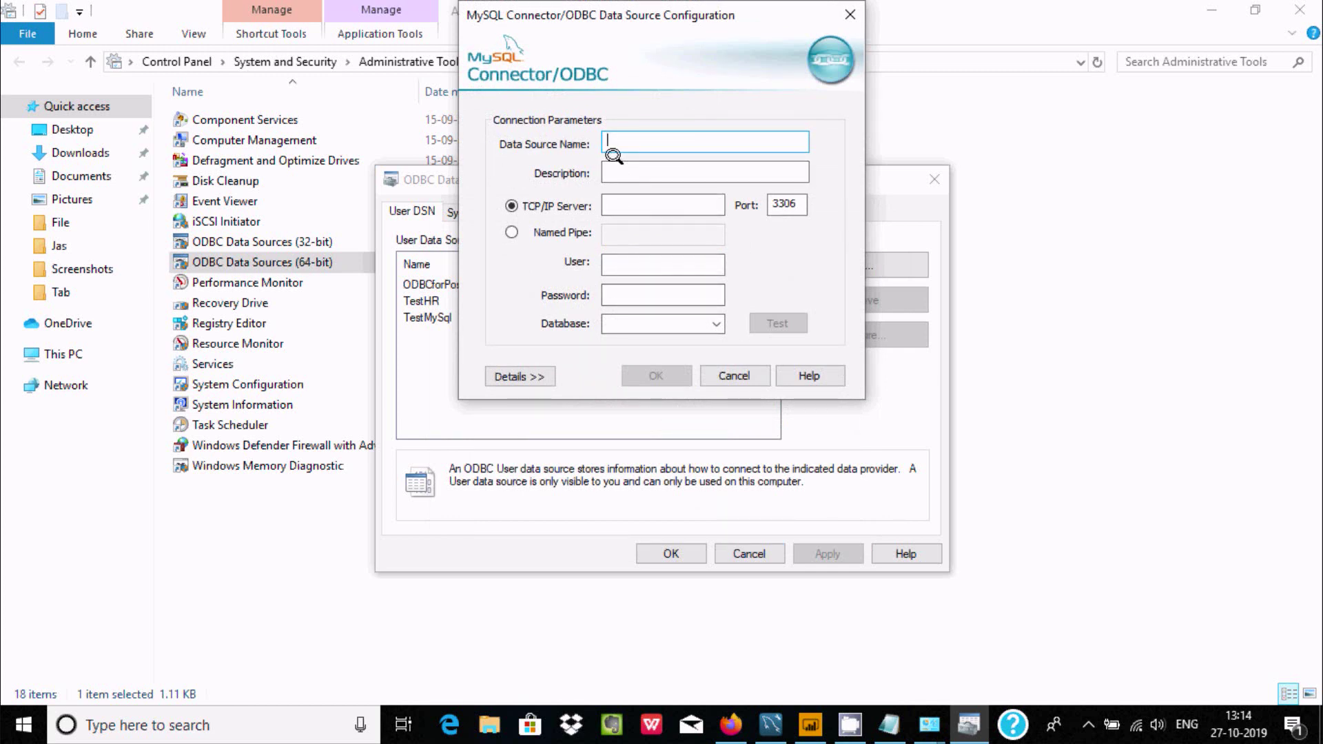
- Fill in DSN name MySqlT, server localhost, the database user and password, then switch to MySQL Workbench
type("MySqlT")
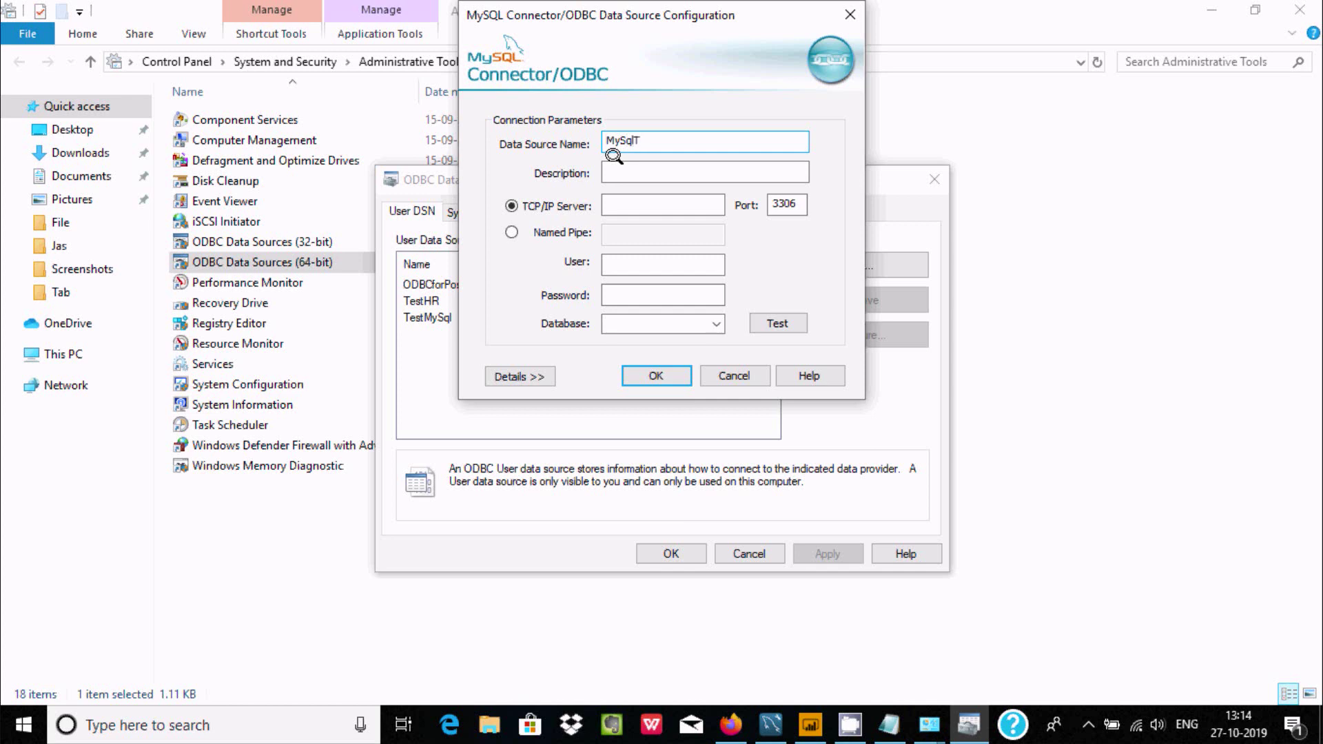
left_click(614, 205)
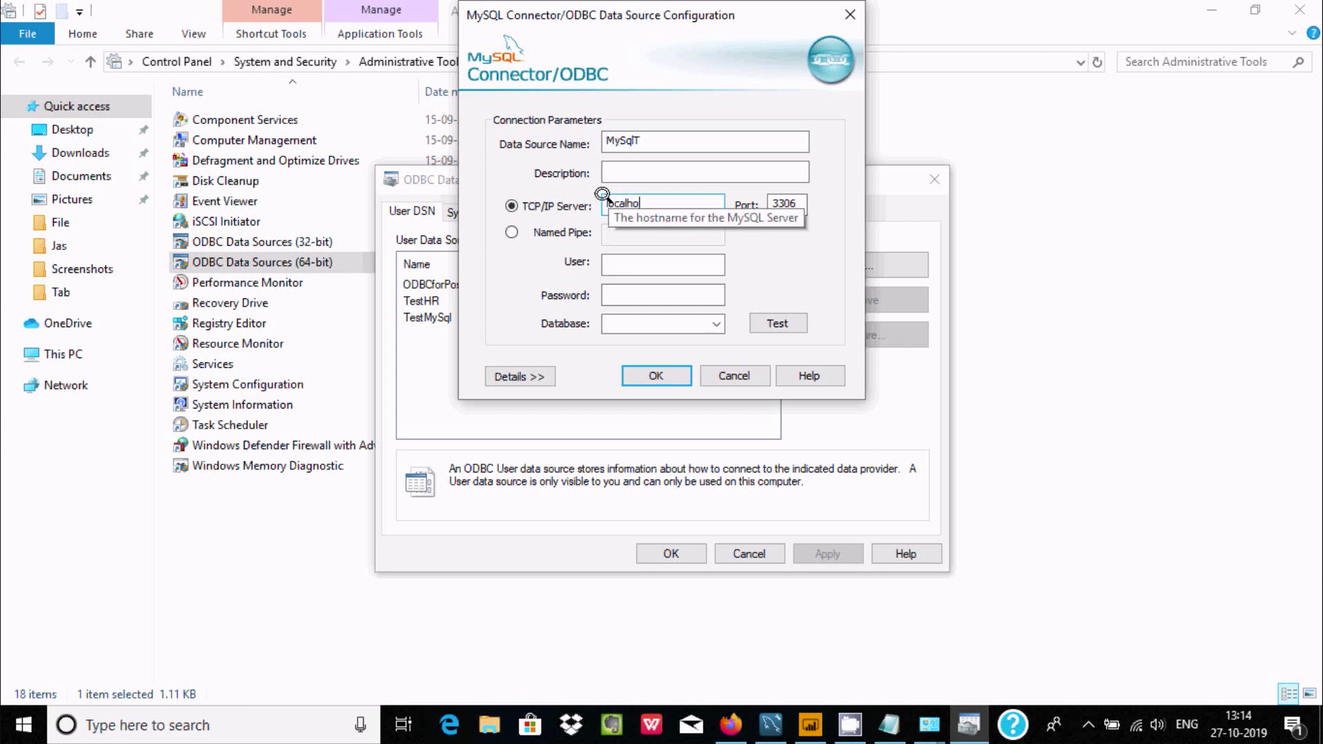
left_click(610, 264)
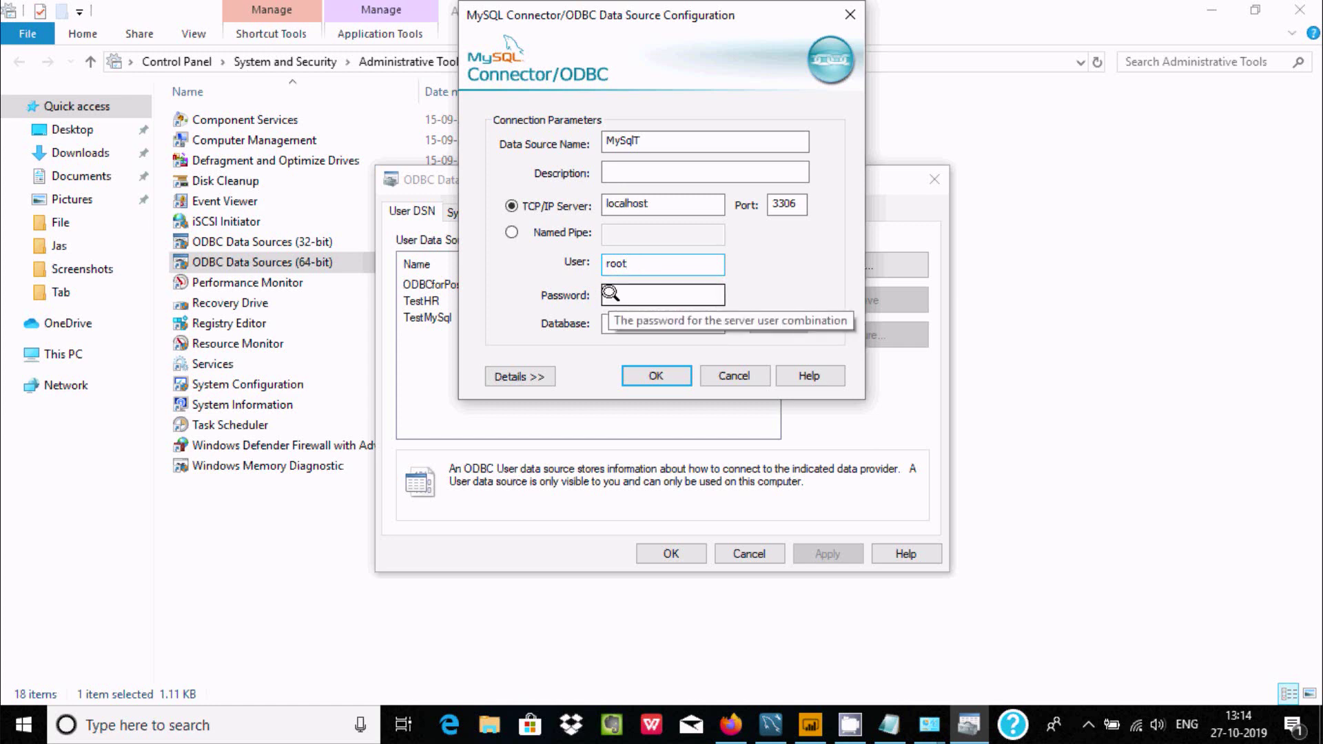
left_click(610, 293)
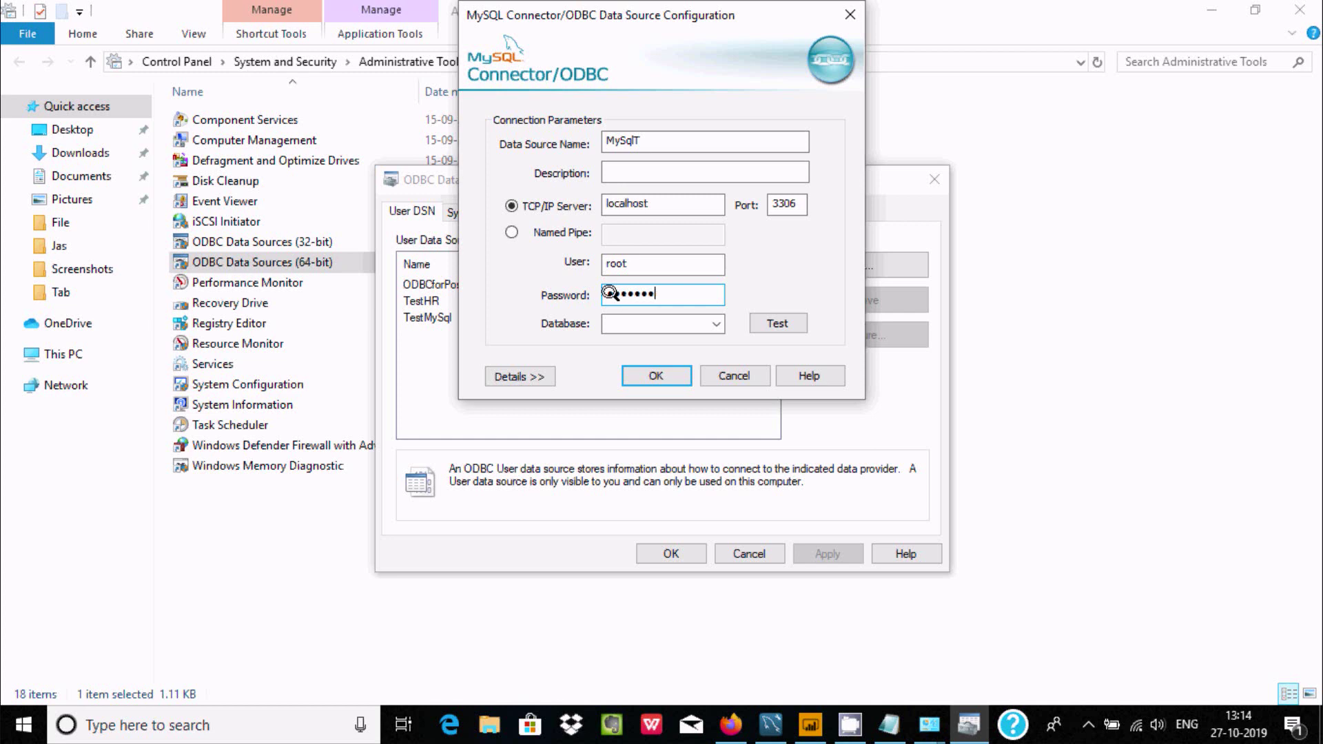
left_click(771, 723)
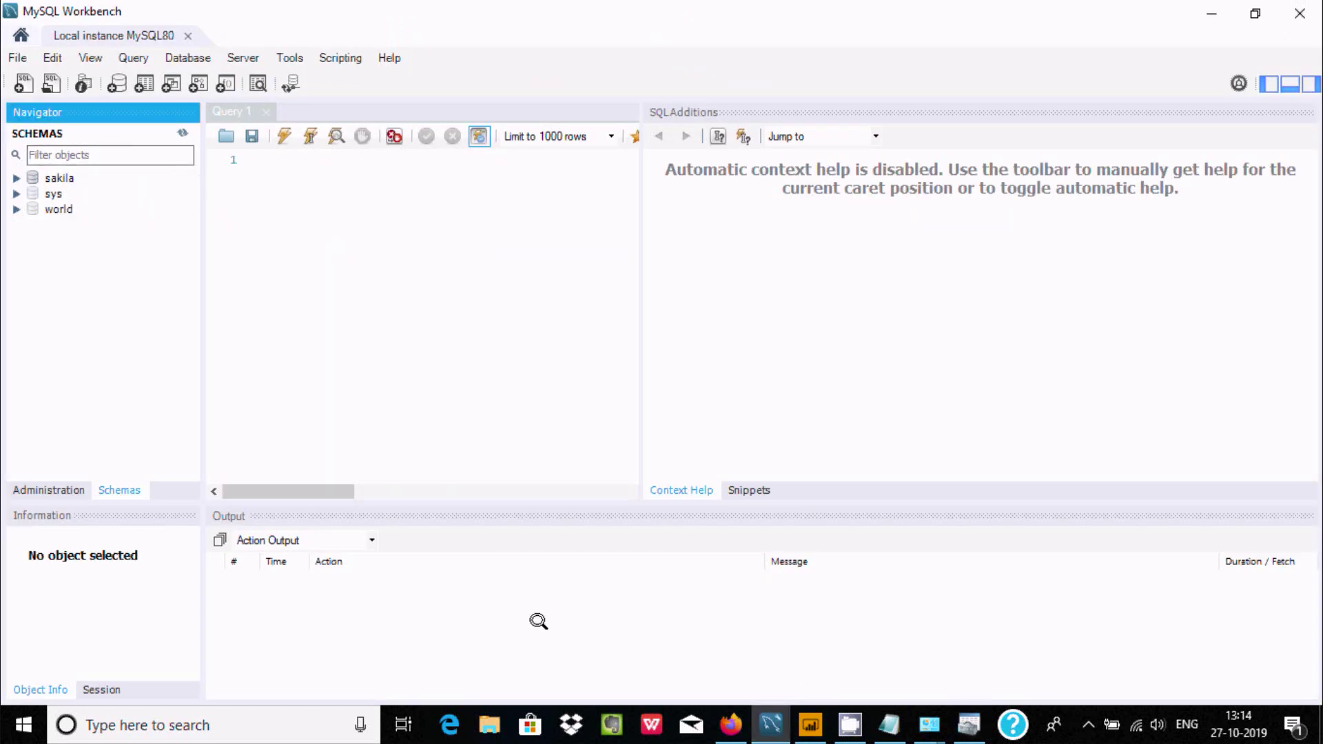
- Set MySqlT to database sakila, test the connection successfully, and save the DSN
left_click(967, 723)
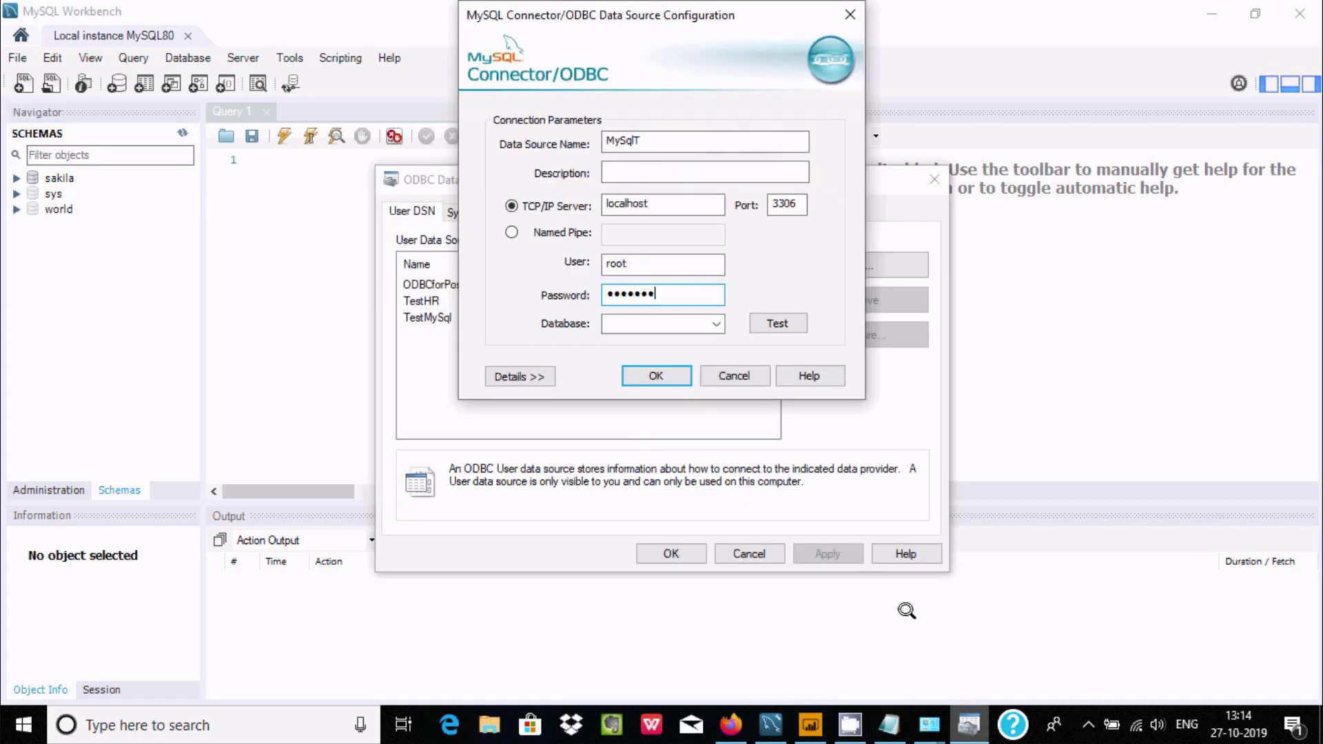
left_click(615, 321)
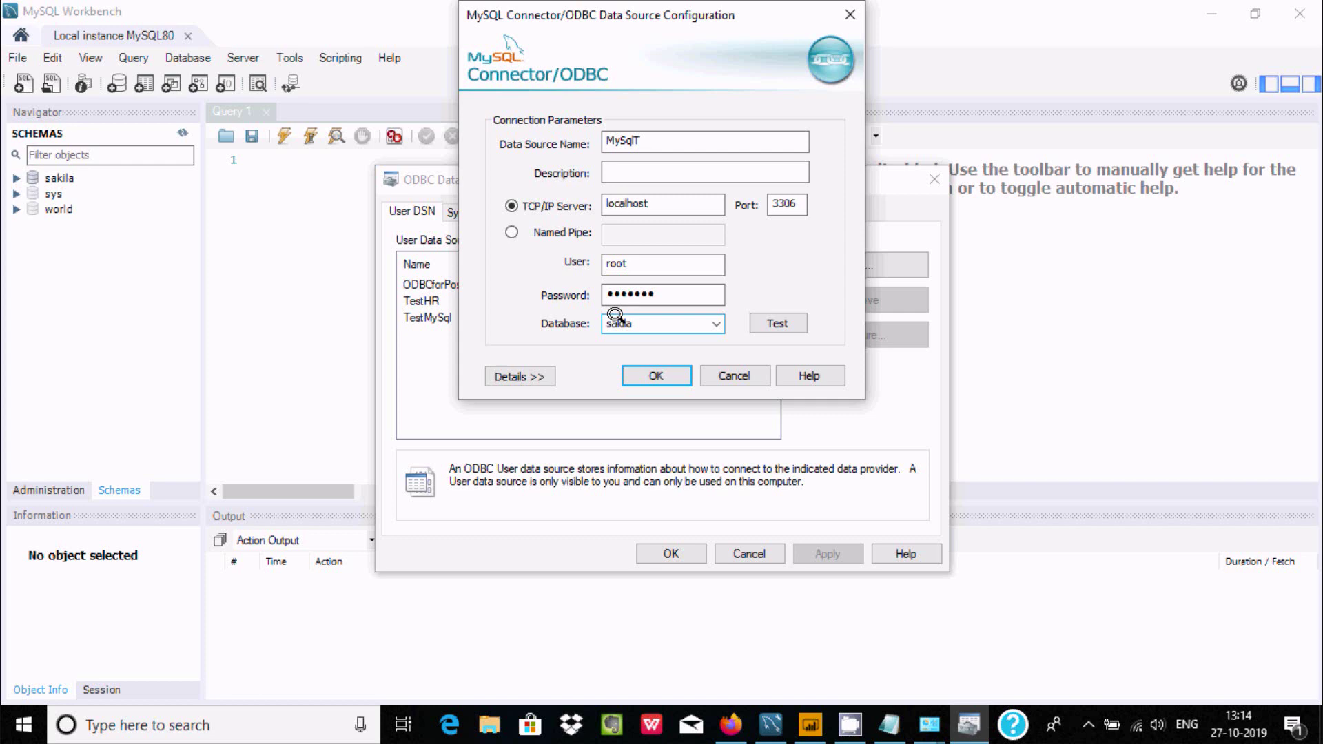
left_click(763, 321)
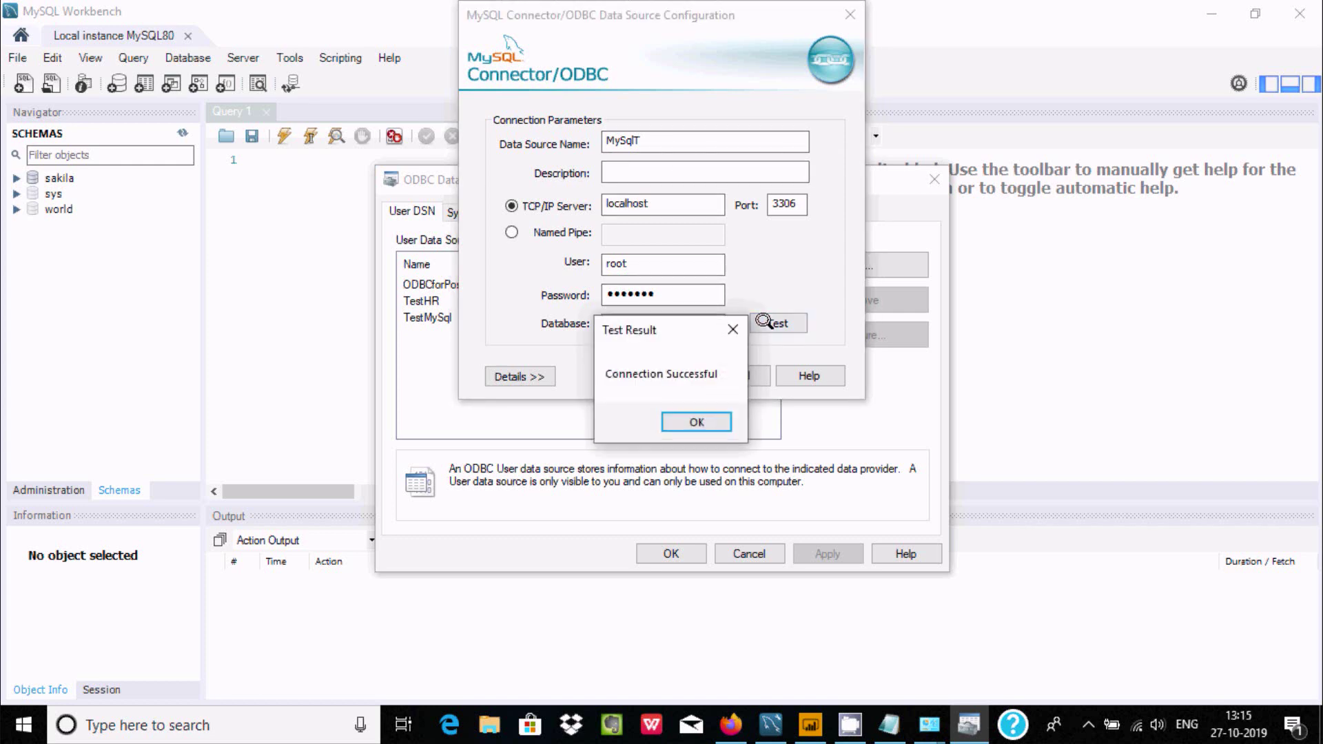
left_click(697, 421)
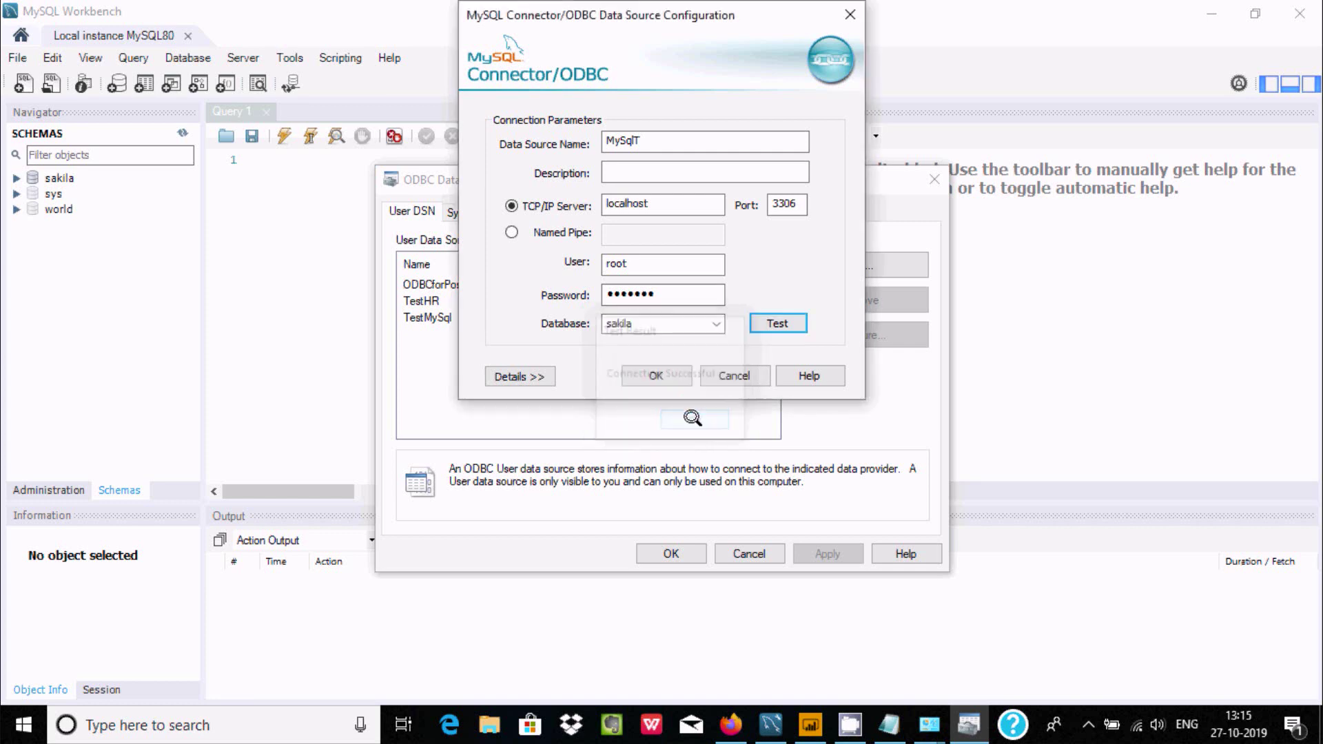
left_click(659, 376)
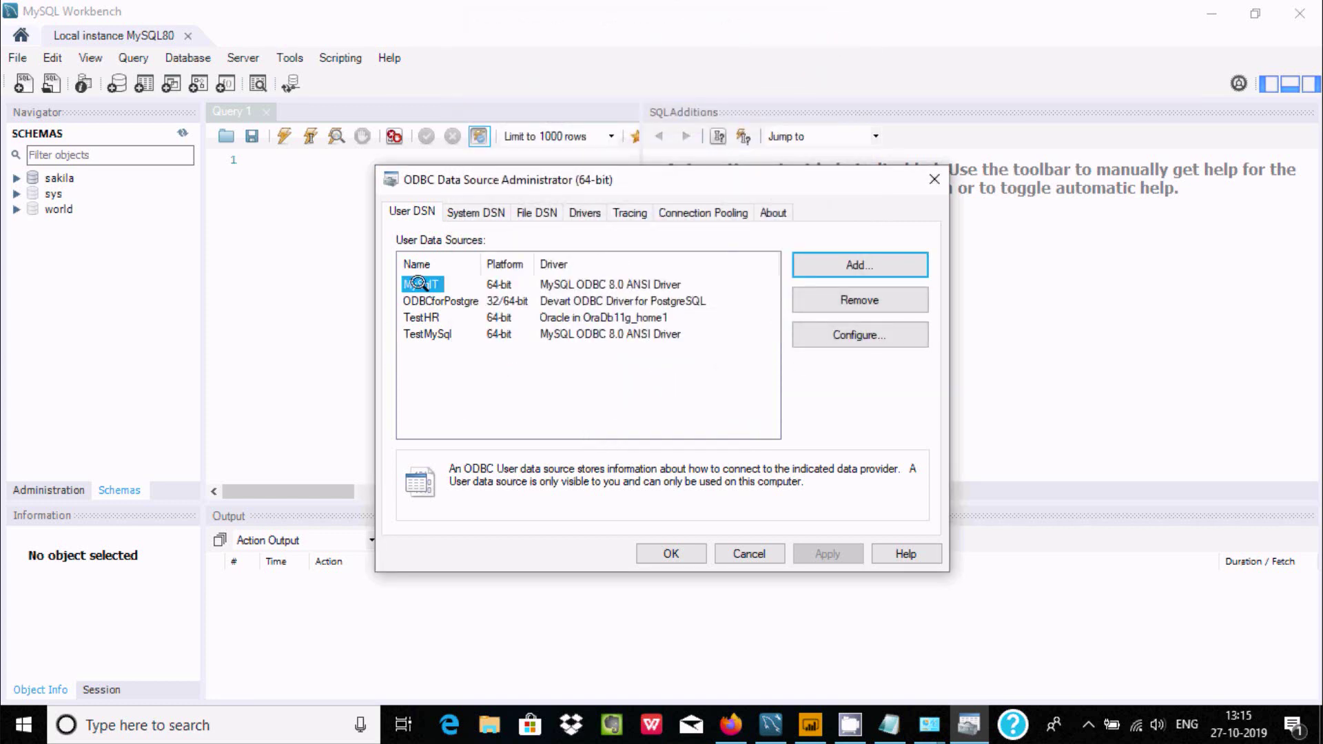
left_click(657, 551)
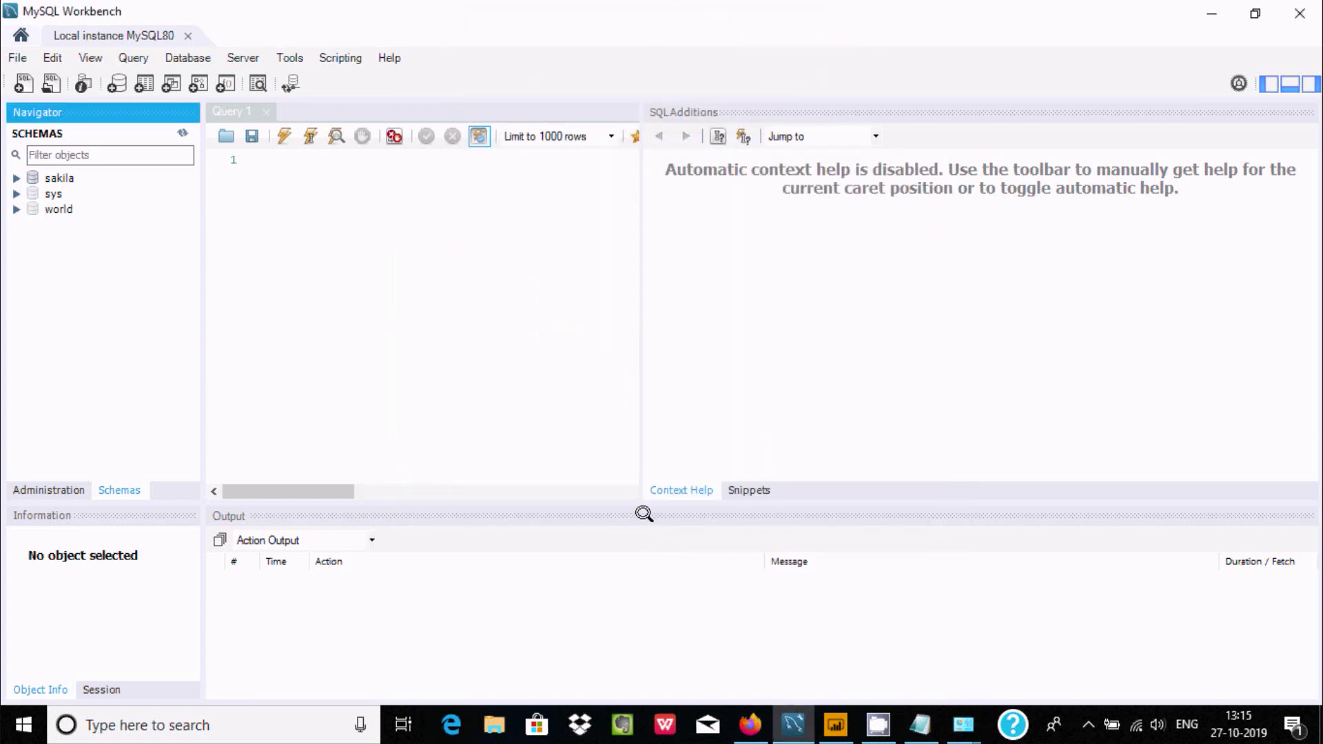
- In Power BI, choose ODBC from the Other category in Get Data and connect
left_click(839, 725)
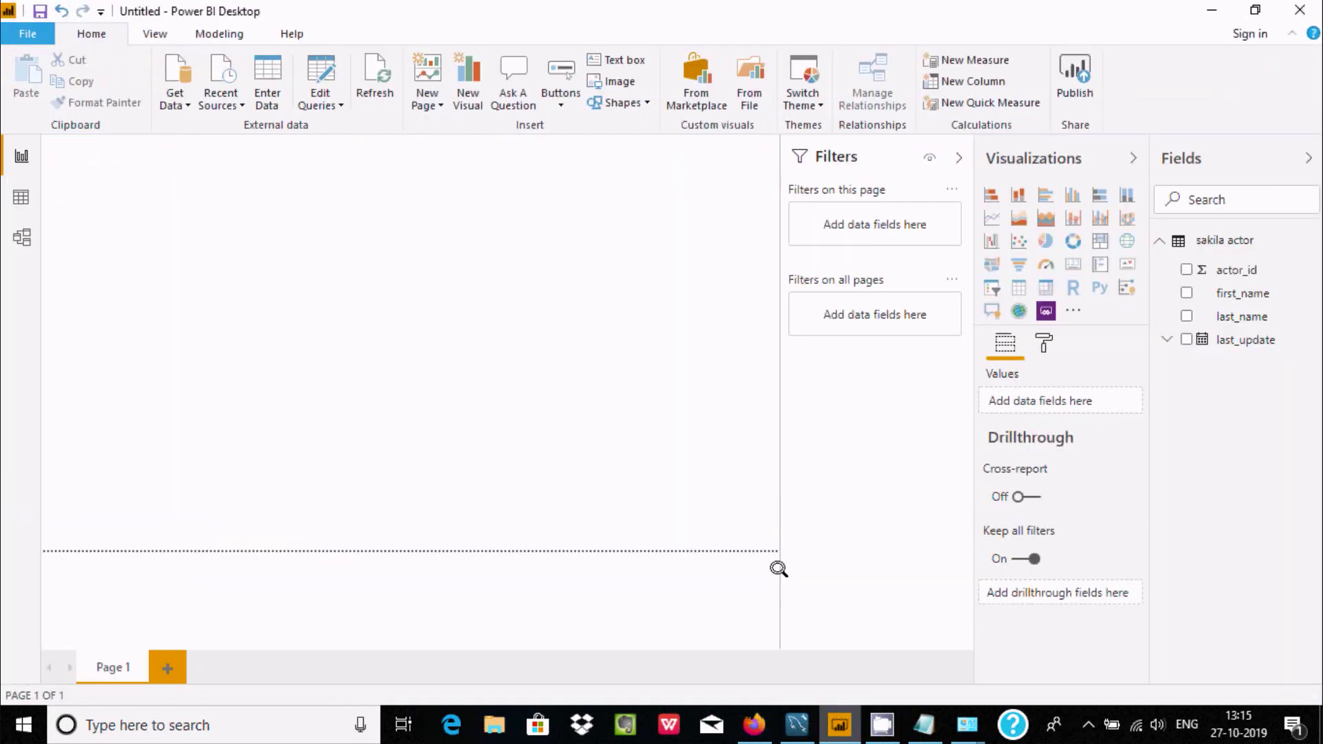
left_click(181, 102)
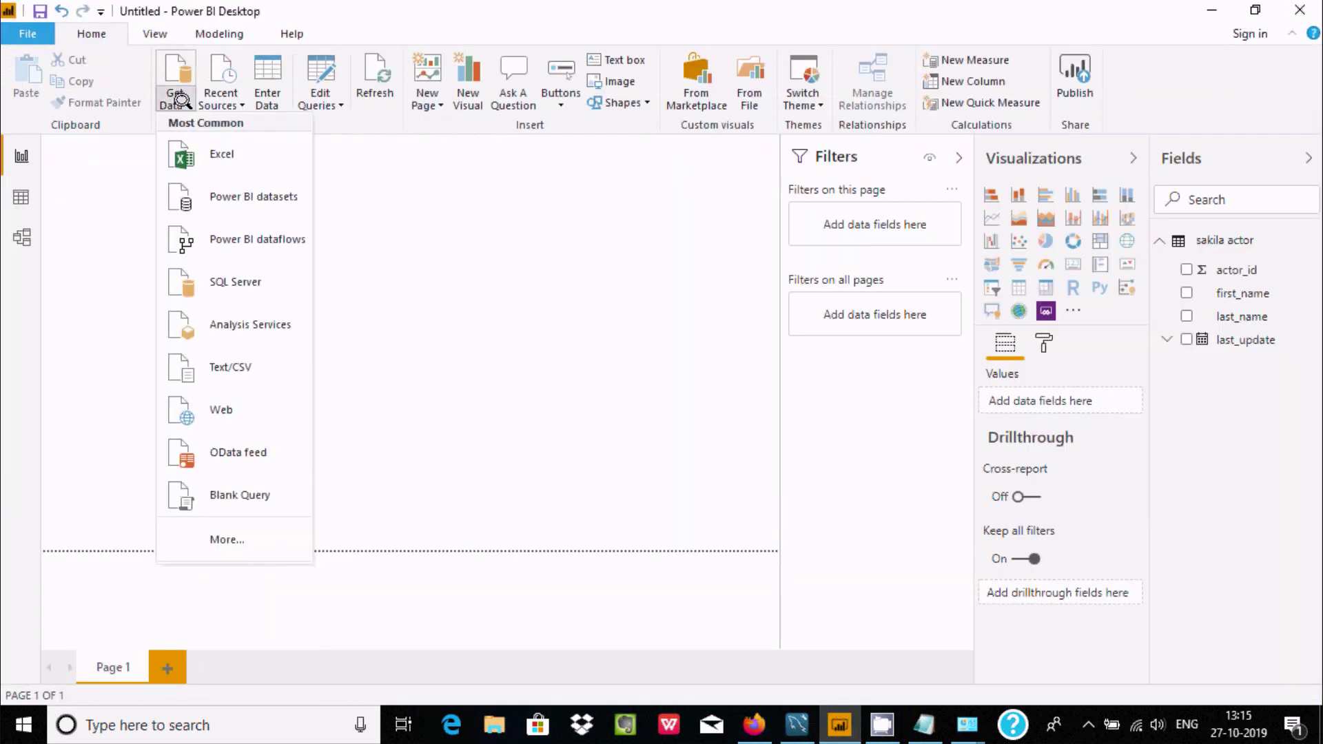
left_click(218, 530)
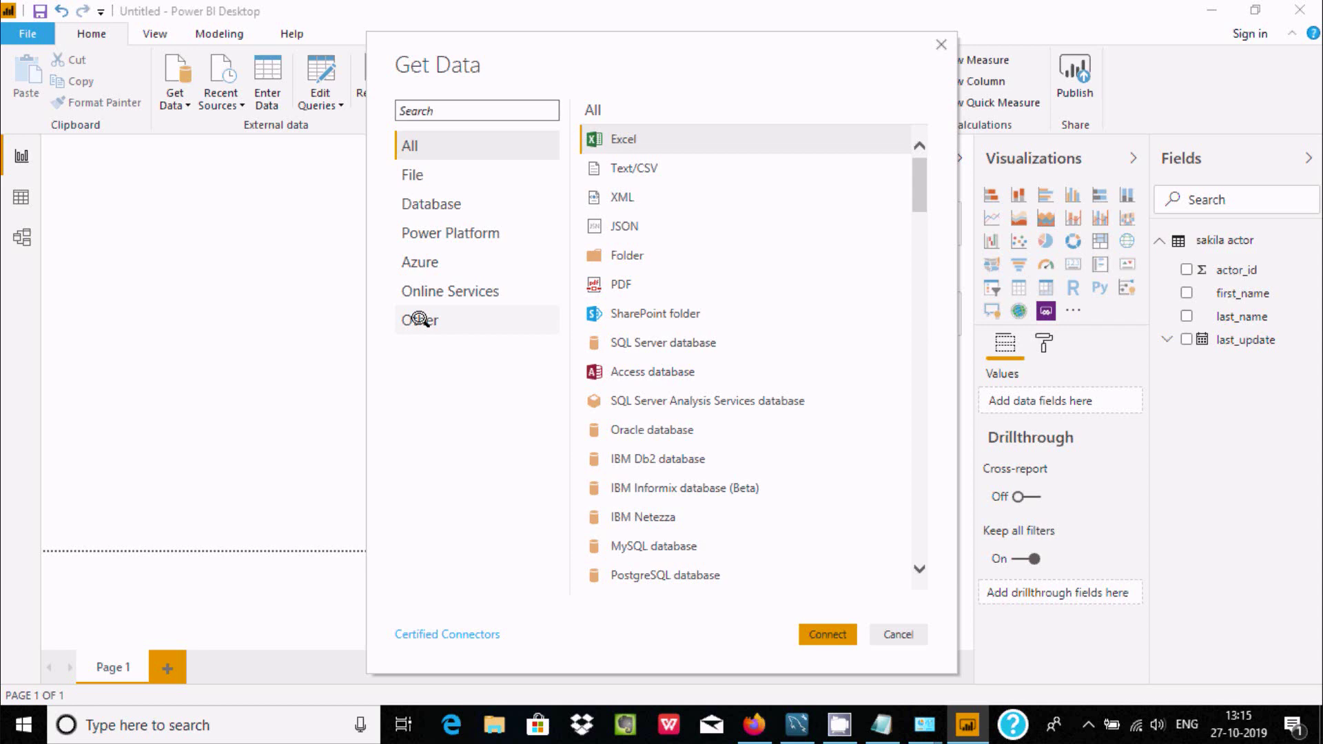
left_click(419, 319)
left_click(617, 399)
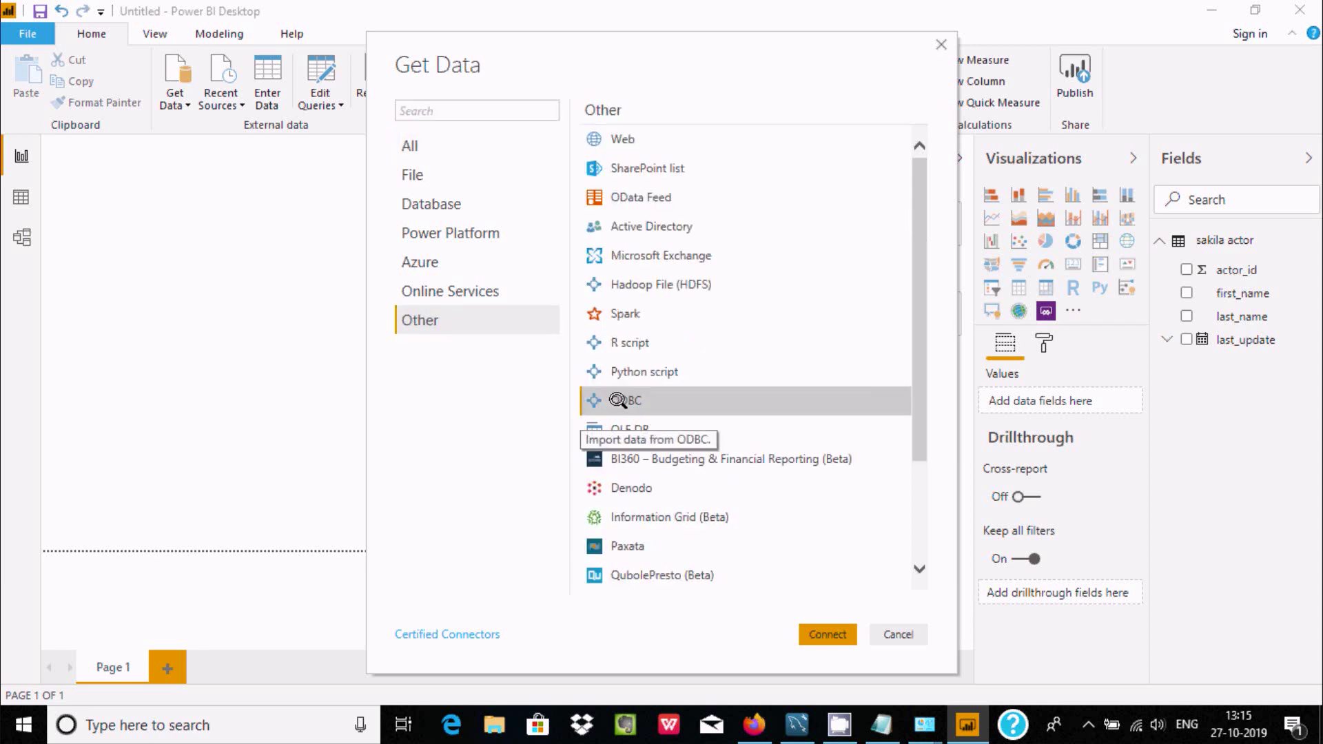
left_click(829, 628)
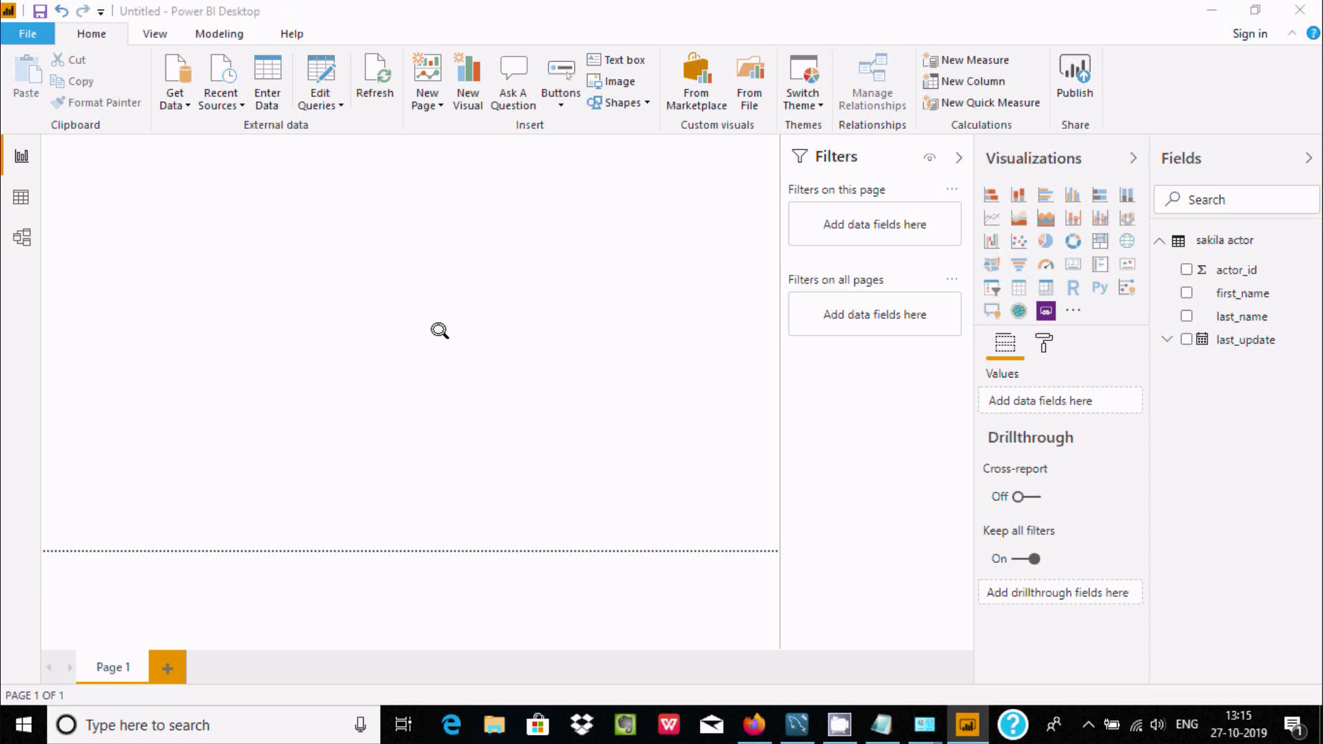
- Select the MySqlT DSN and connect using the database user name and password
left_click(438, 331)
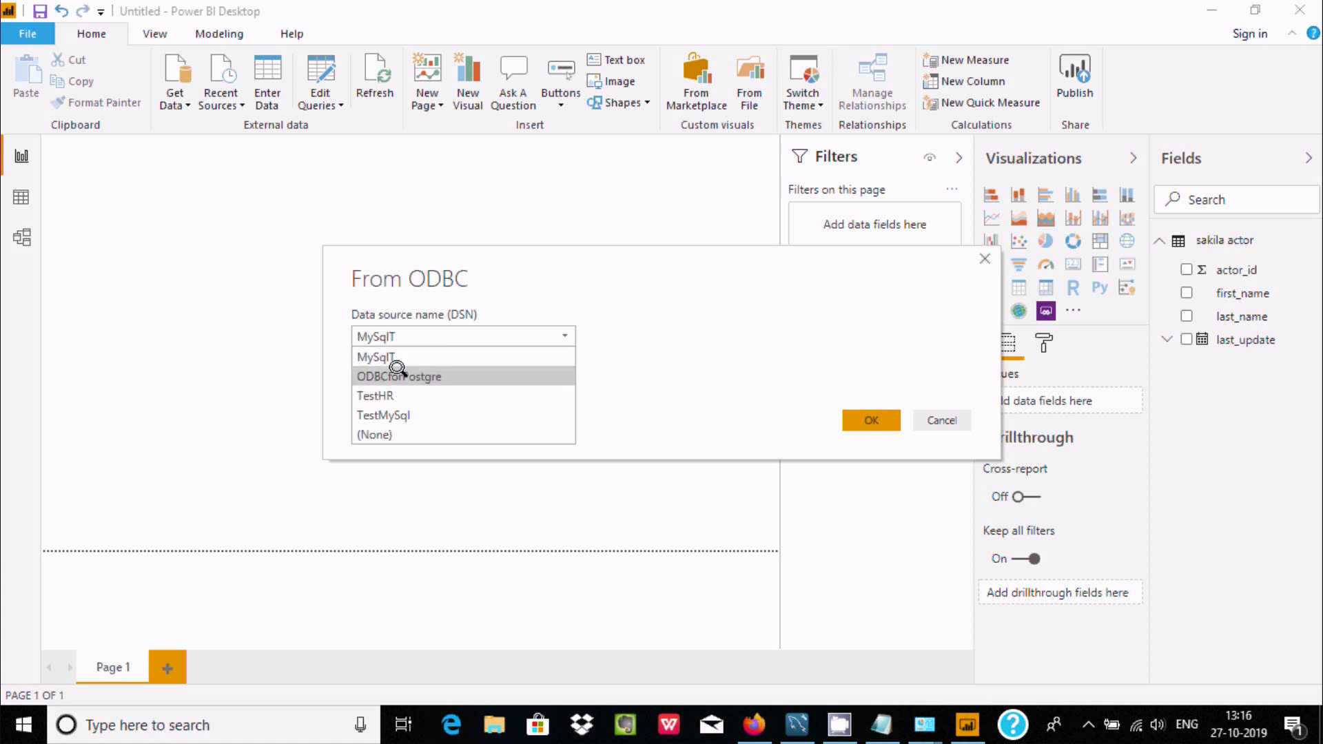
left_click(374, 354)
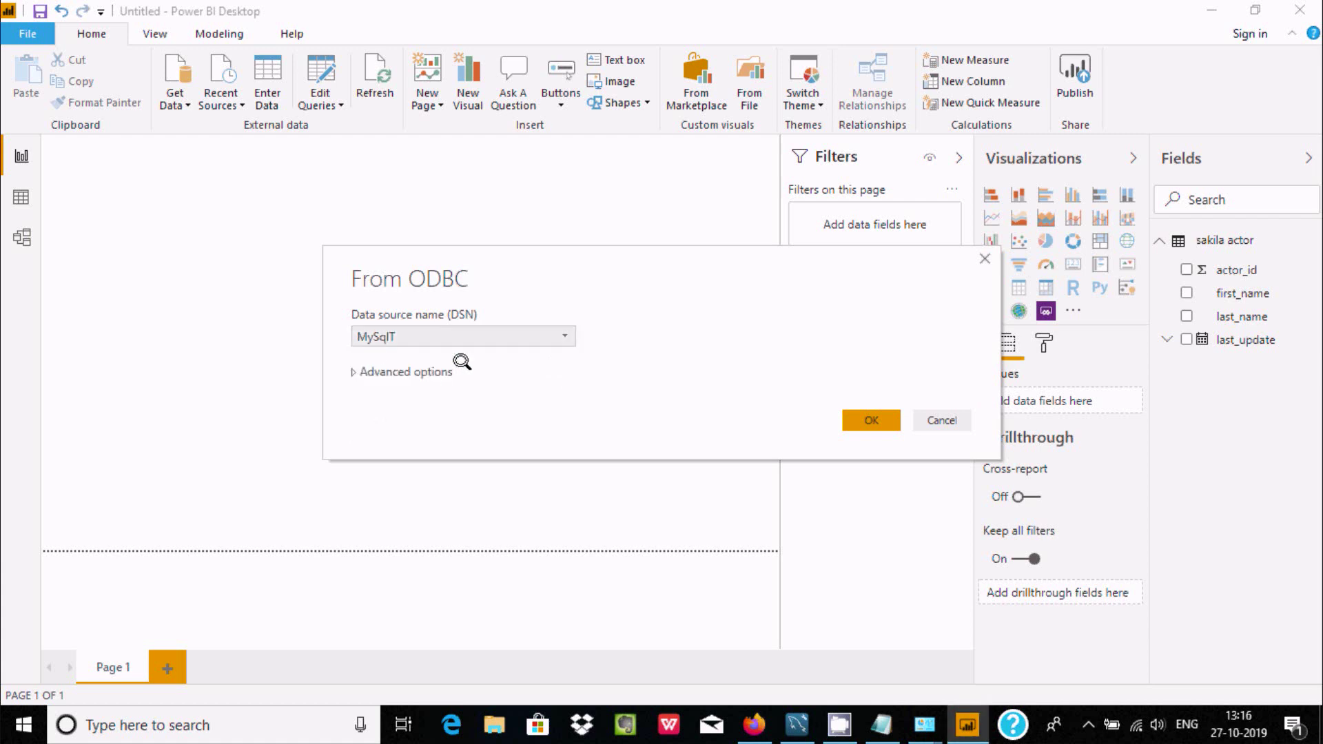
left_click(411, 337)
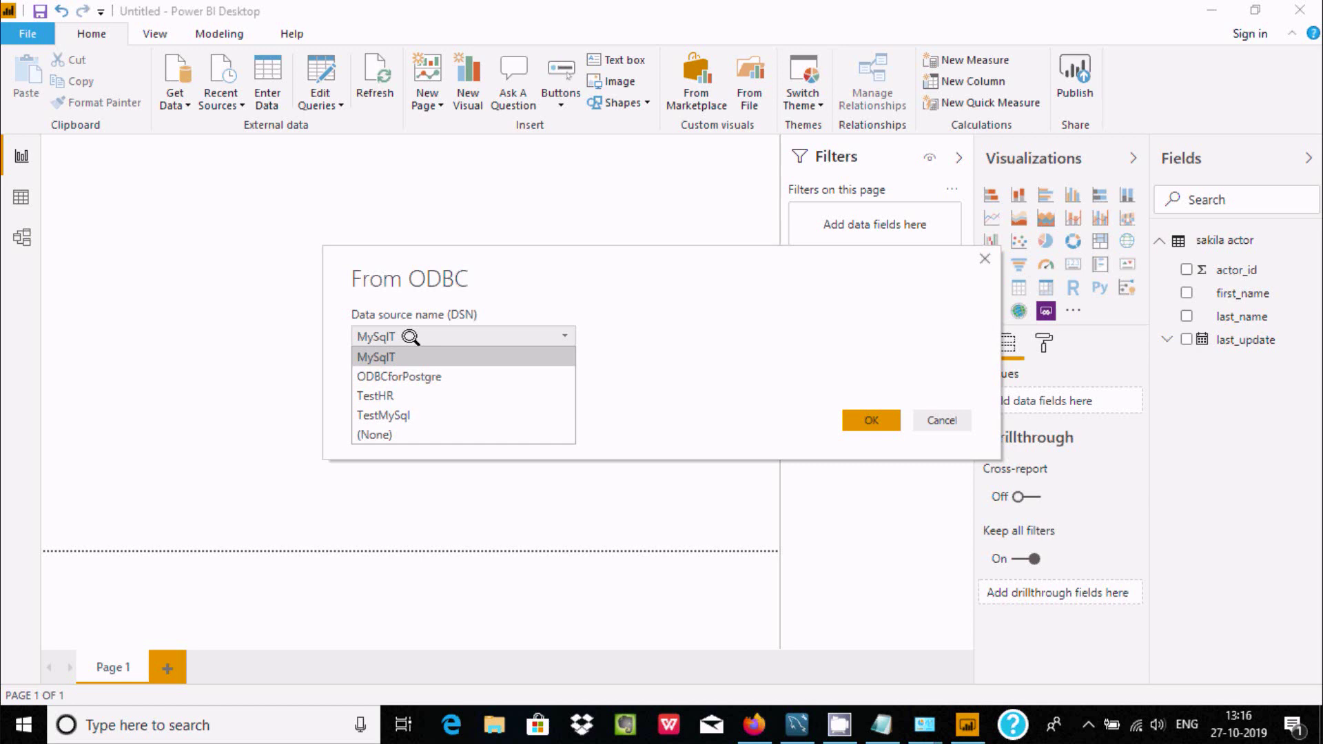
left_click(410, 336)
left_click(857, 417)
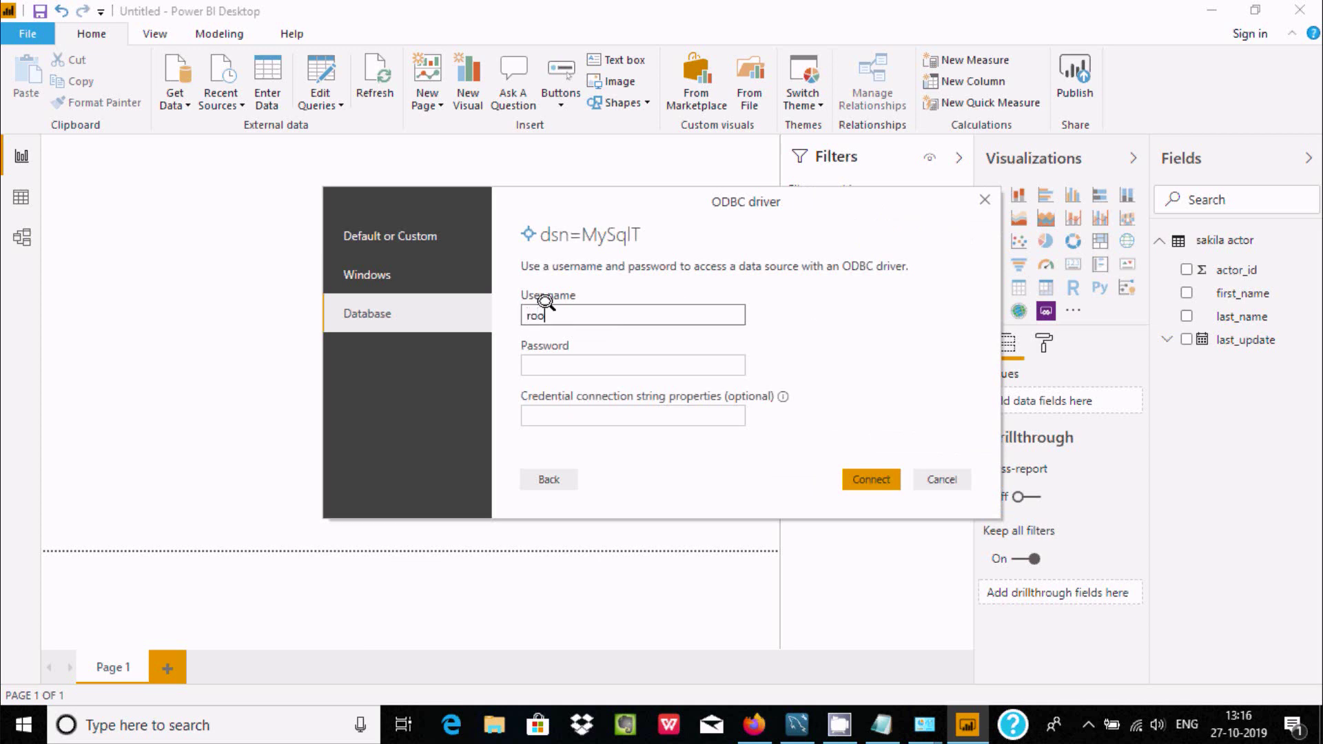
key("Tab")
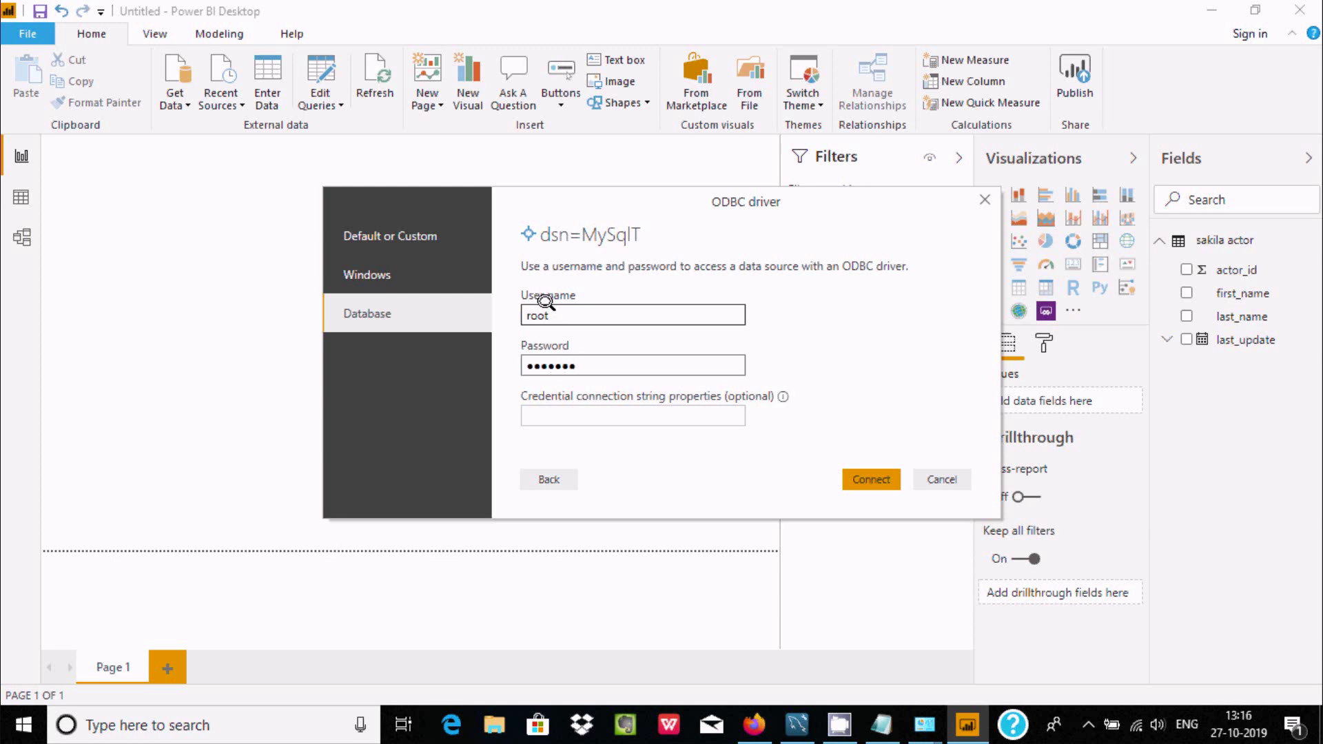
left_click(852, 471)
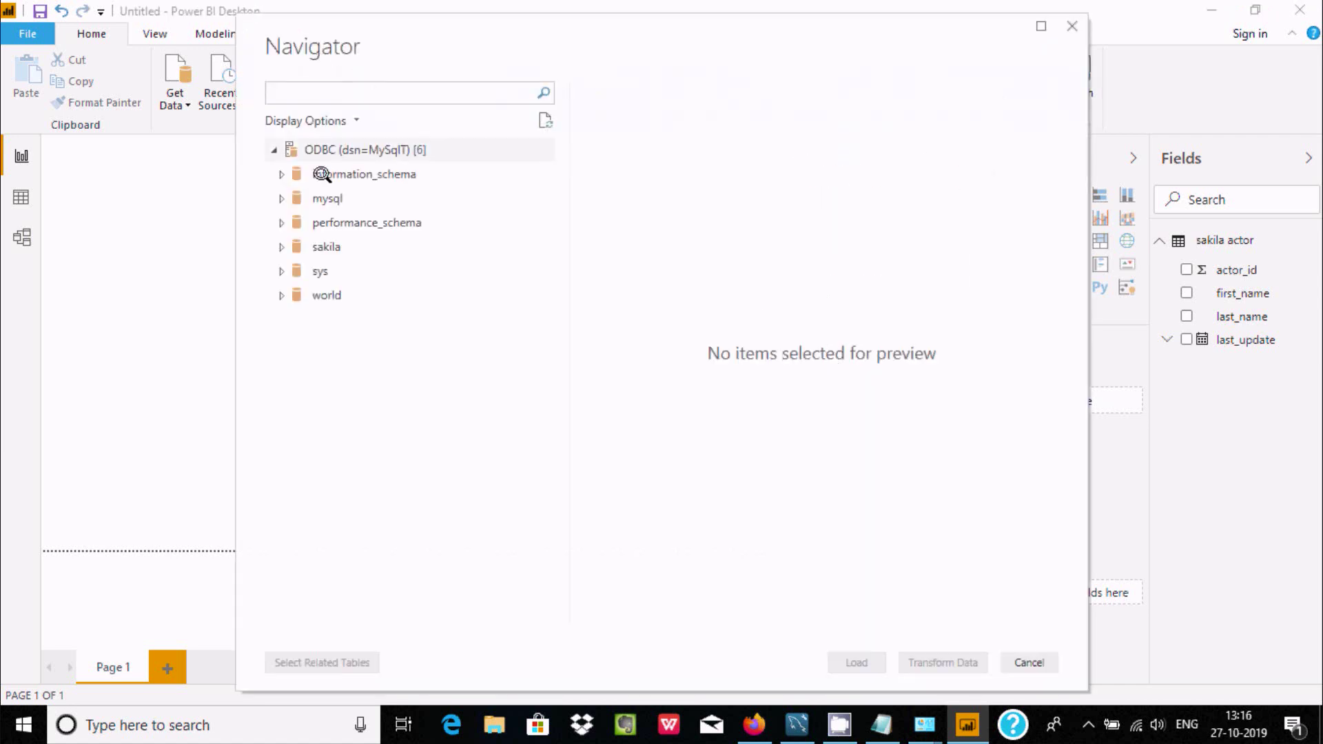
- Expand sakila in Navigator, preview the city table, tick it and load it
left_click(277, 241)
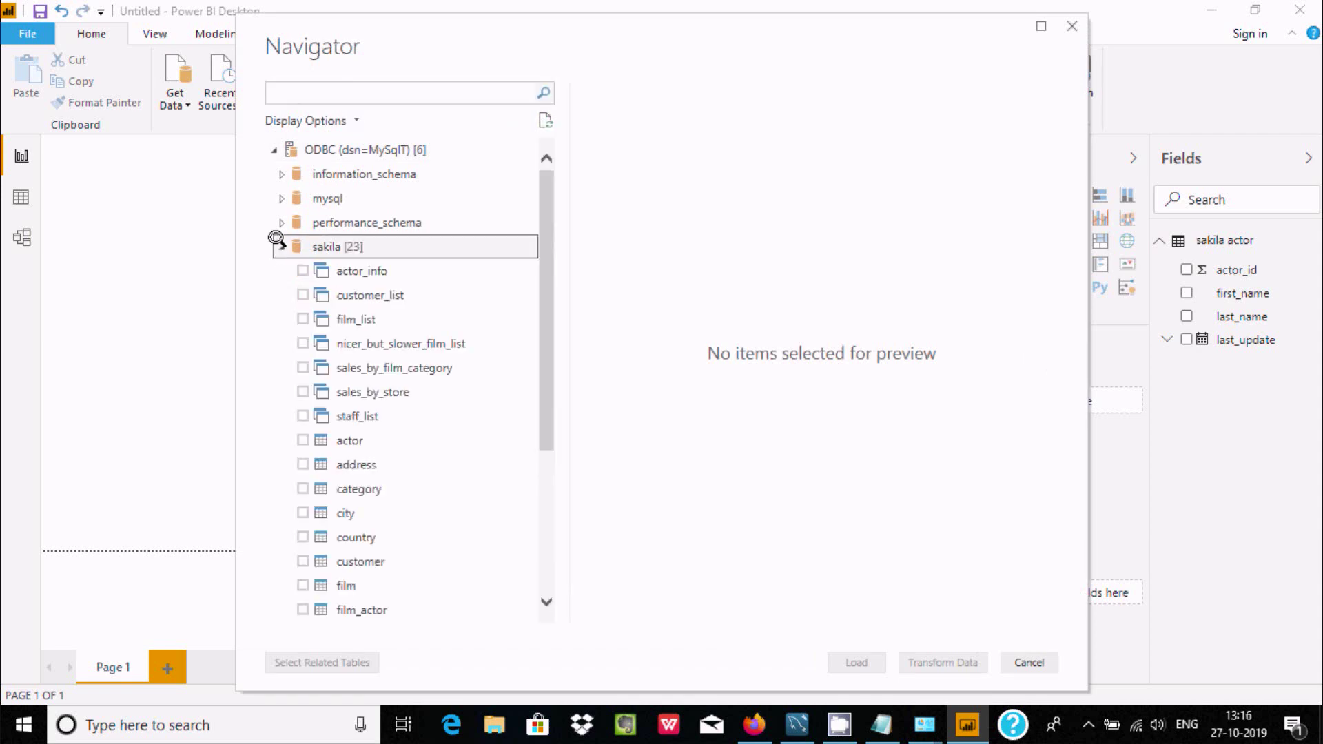
left_click(356, 514)
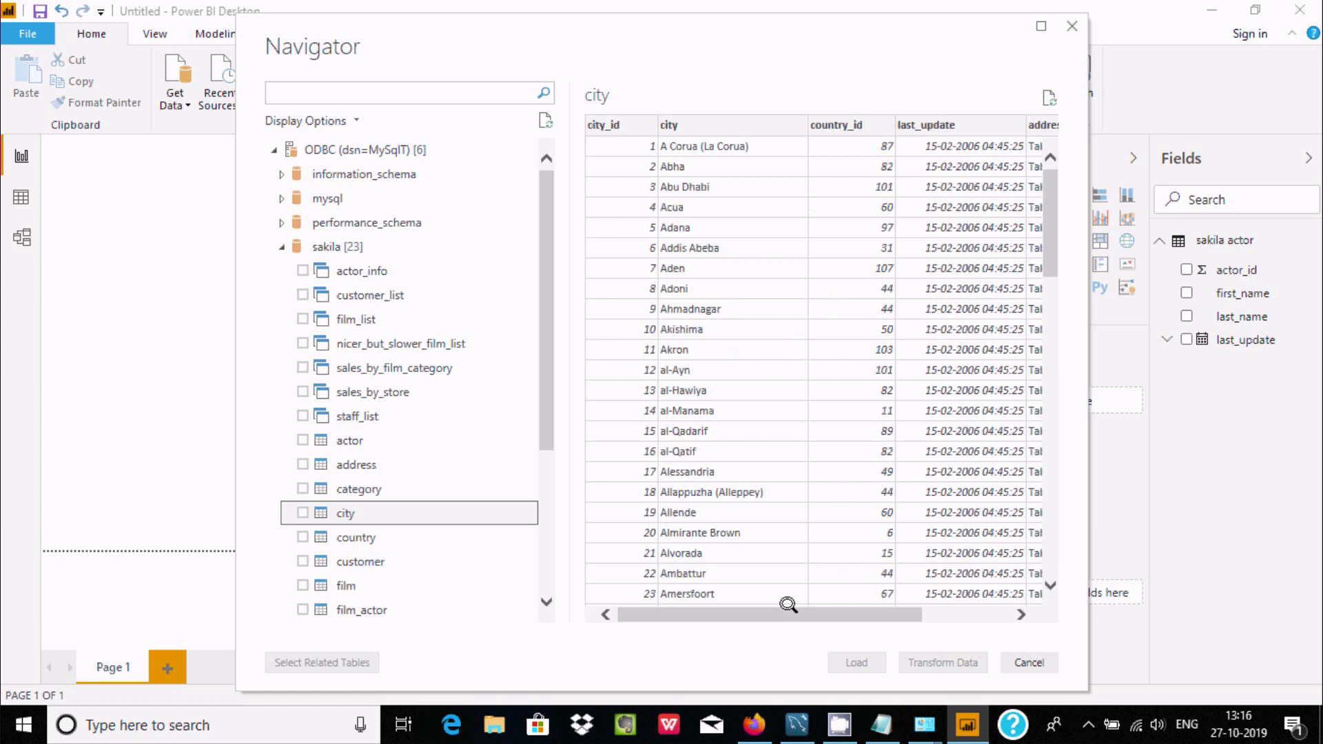
left_click_drag(864, 607, 864, 607)
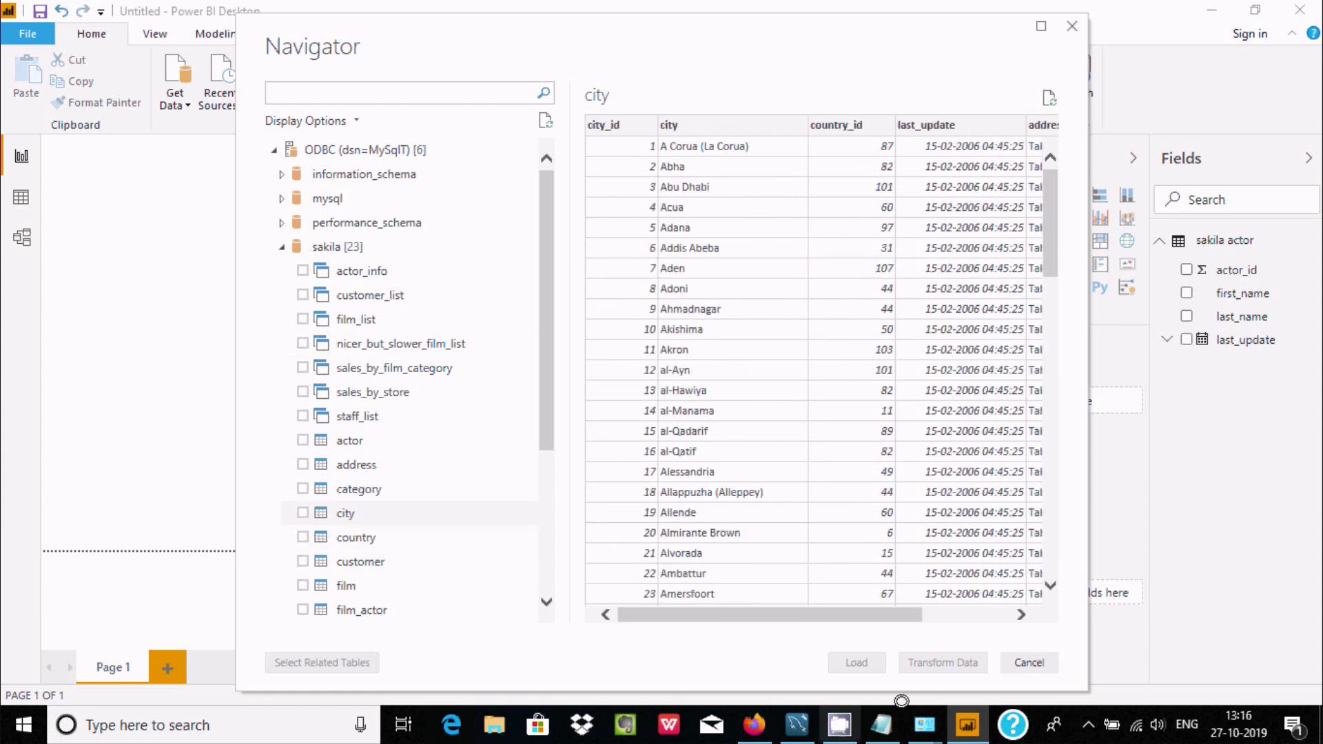
left_click(302, 512)
left_click(853, 660)
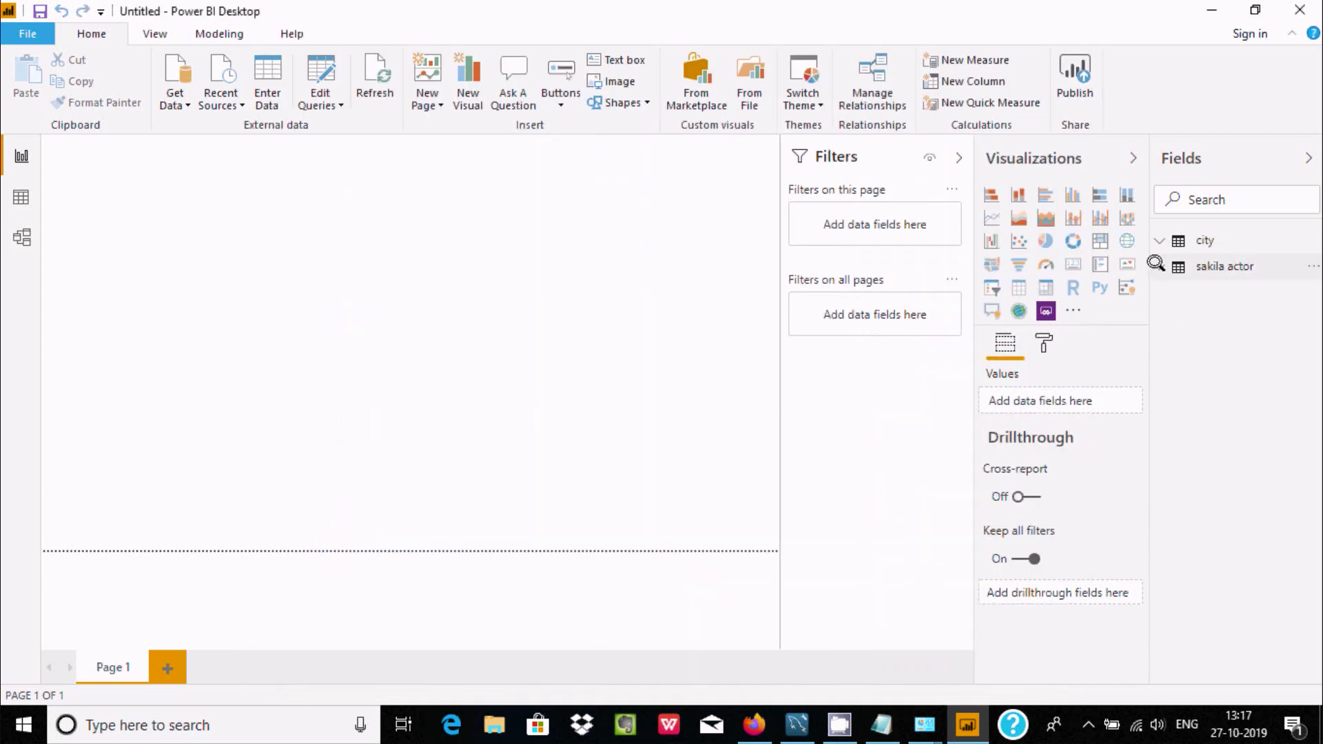
- Plot the city field on a map and show its data table beneath the visual
left_click(1158, 238)
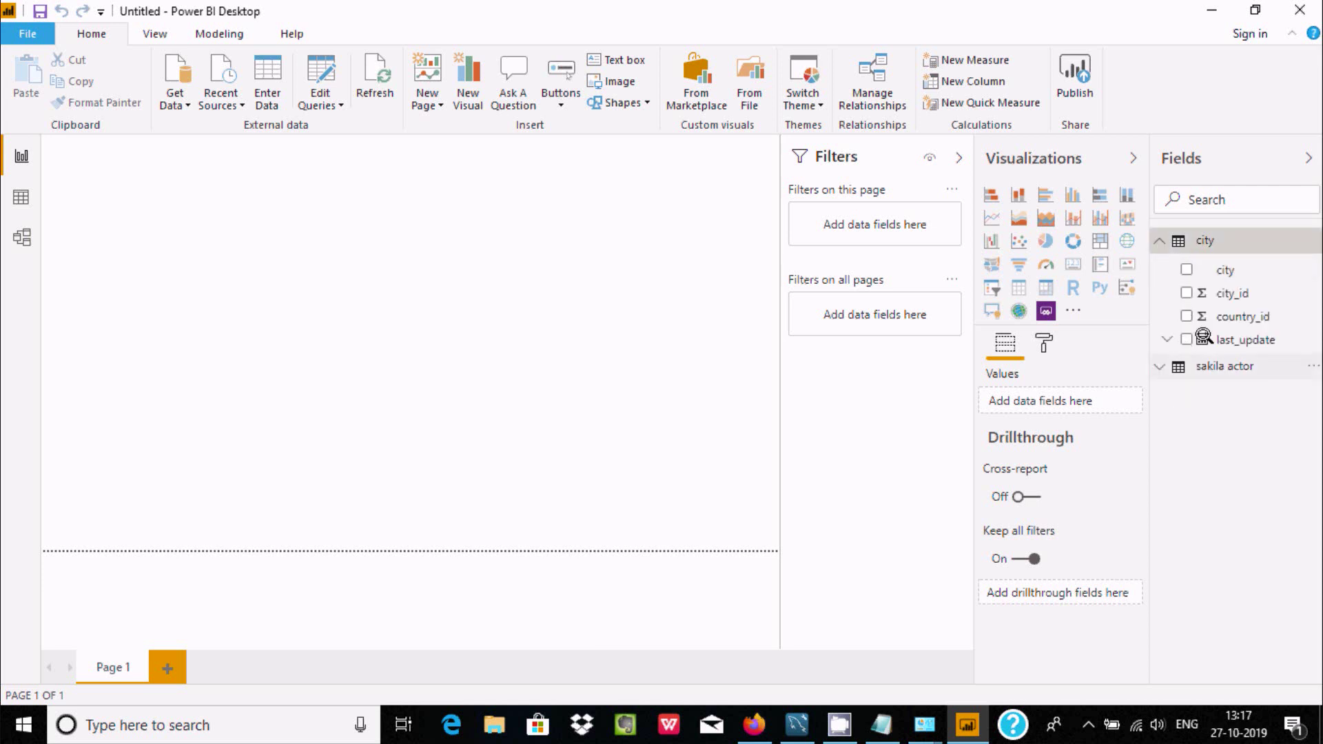
left_click(1184, 268)
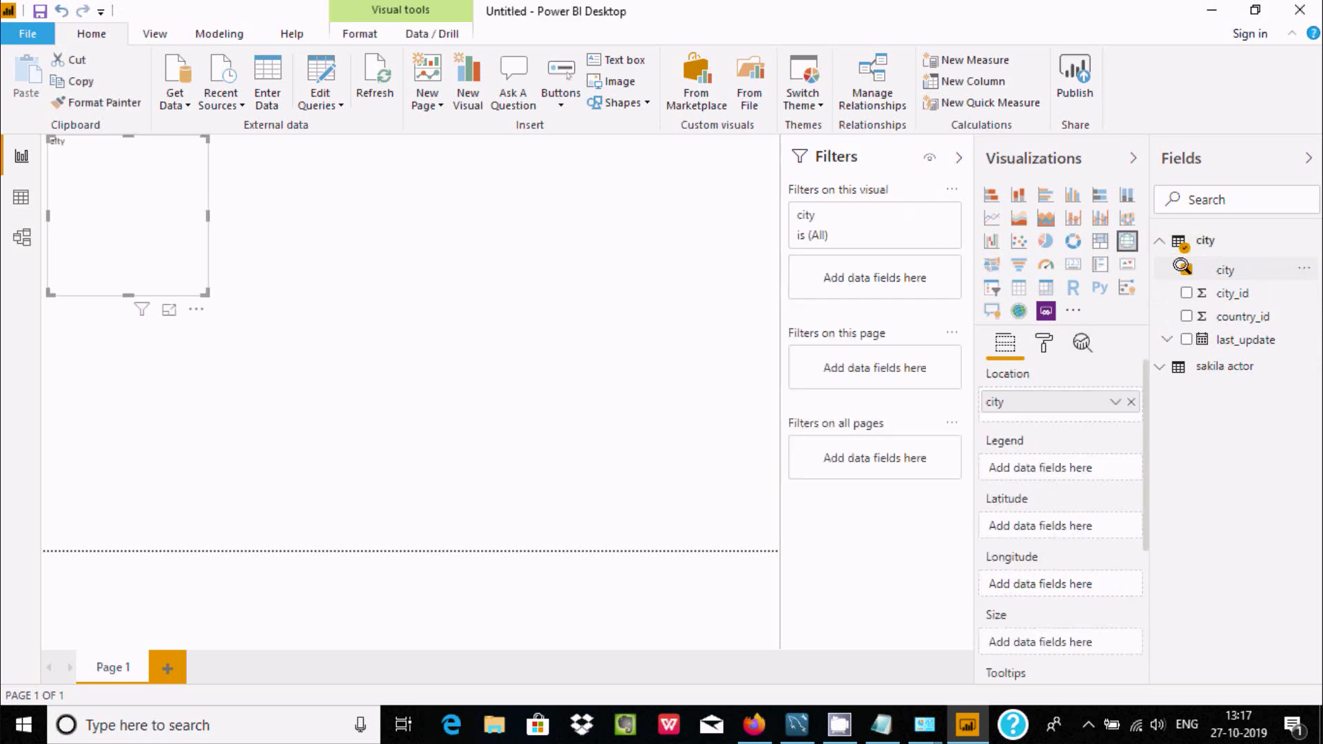
right_click(118, 184)
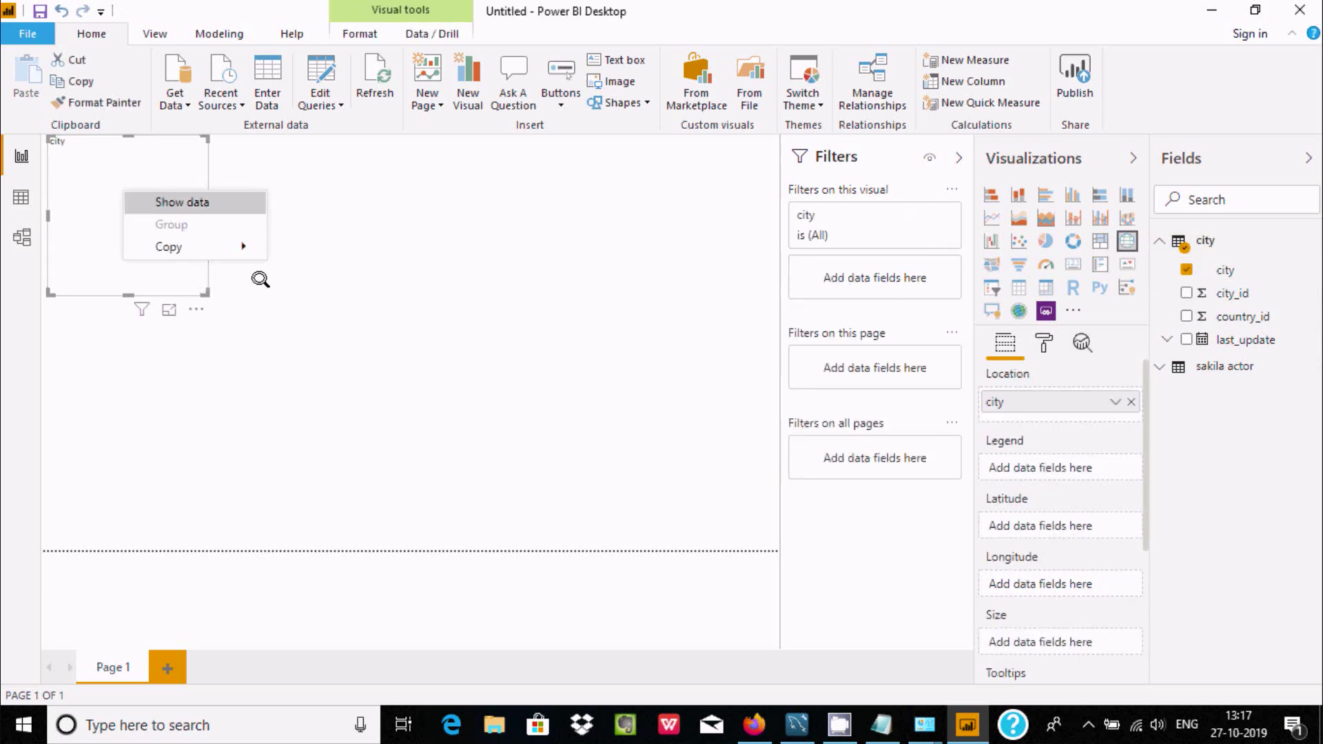
left_click(175, 194)
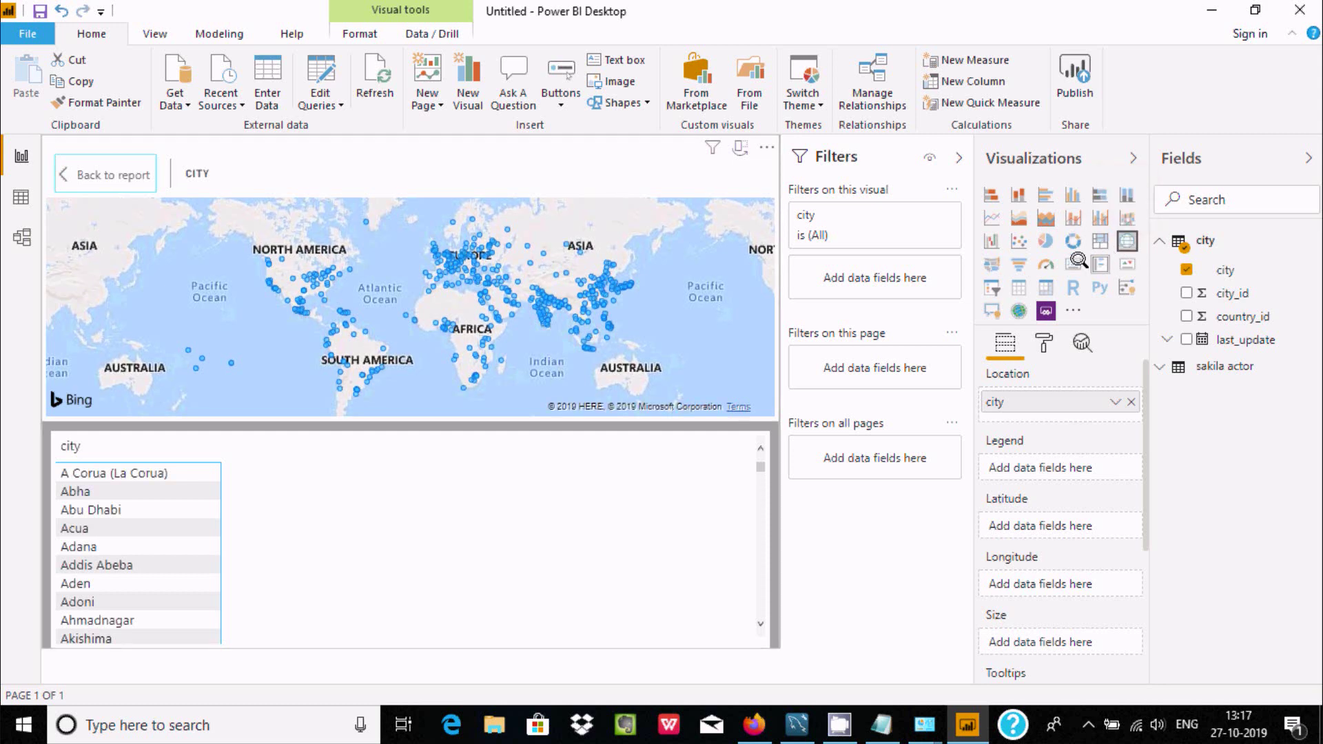
- Convert the city map to a pie chart with average city_id as values and last_update in the legend
left_click(1070, 239)
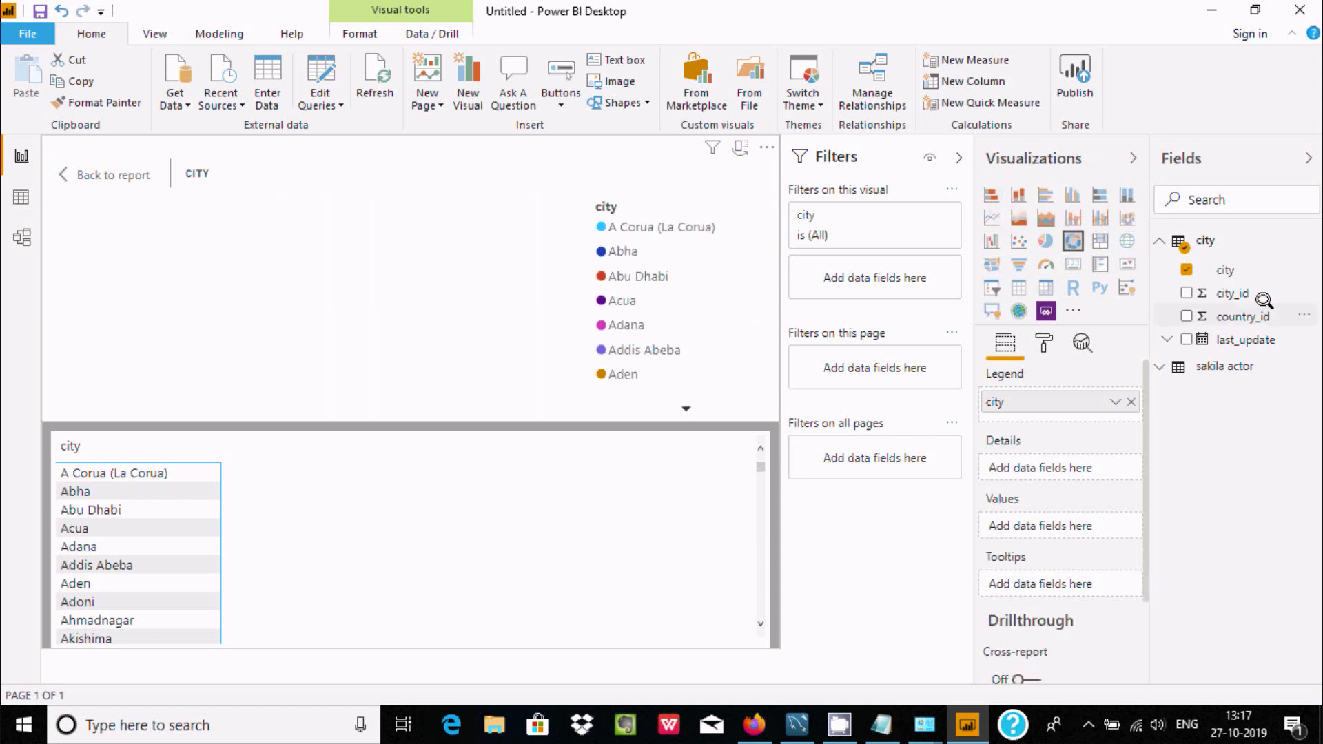
left_click(1184, 292)
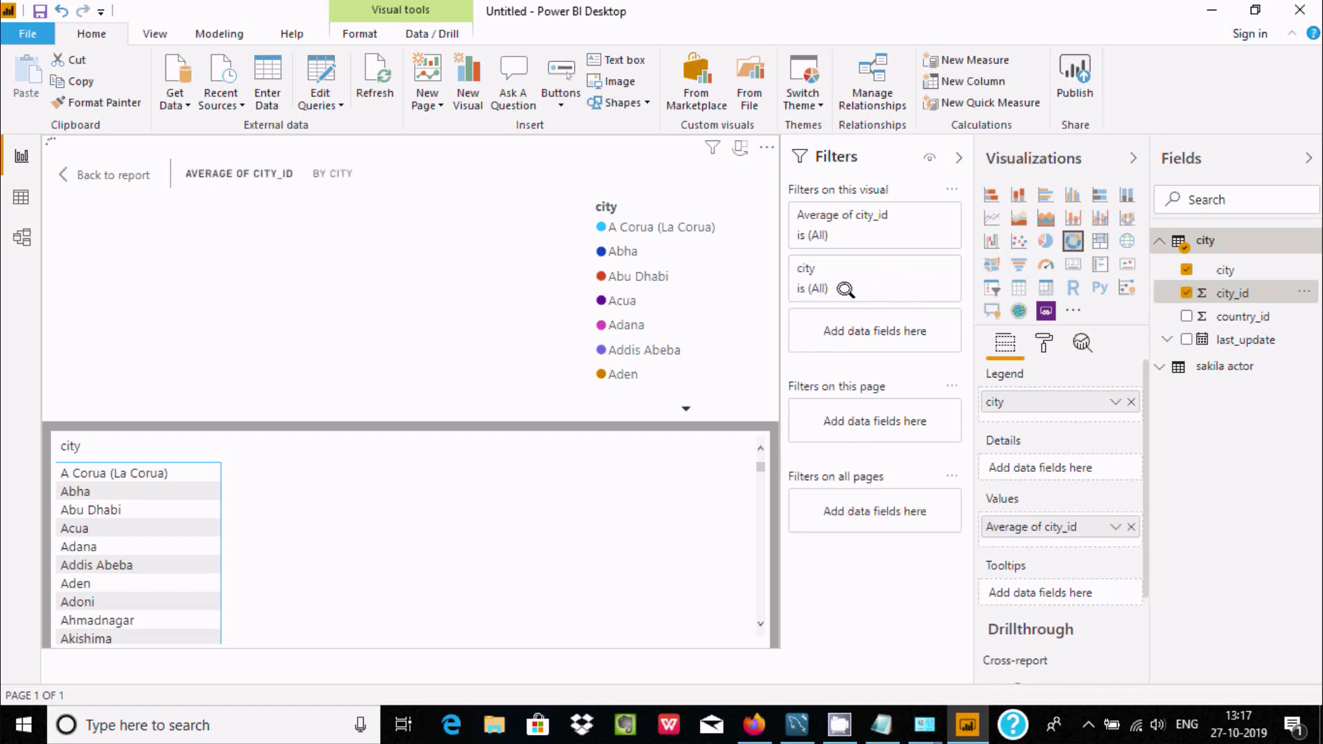
left_click(1046, 237)
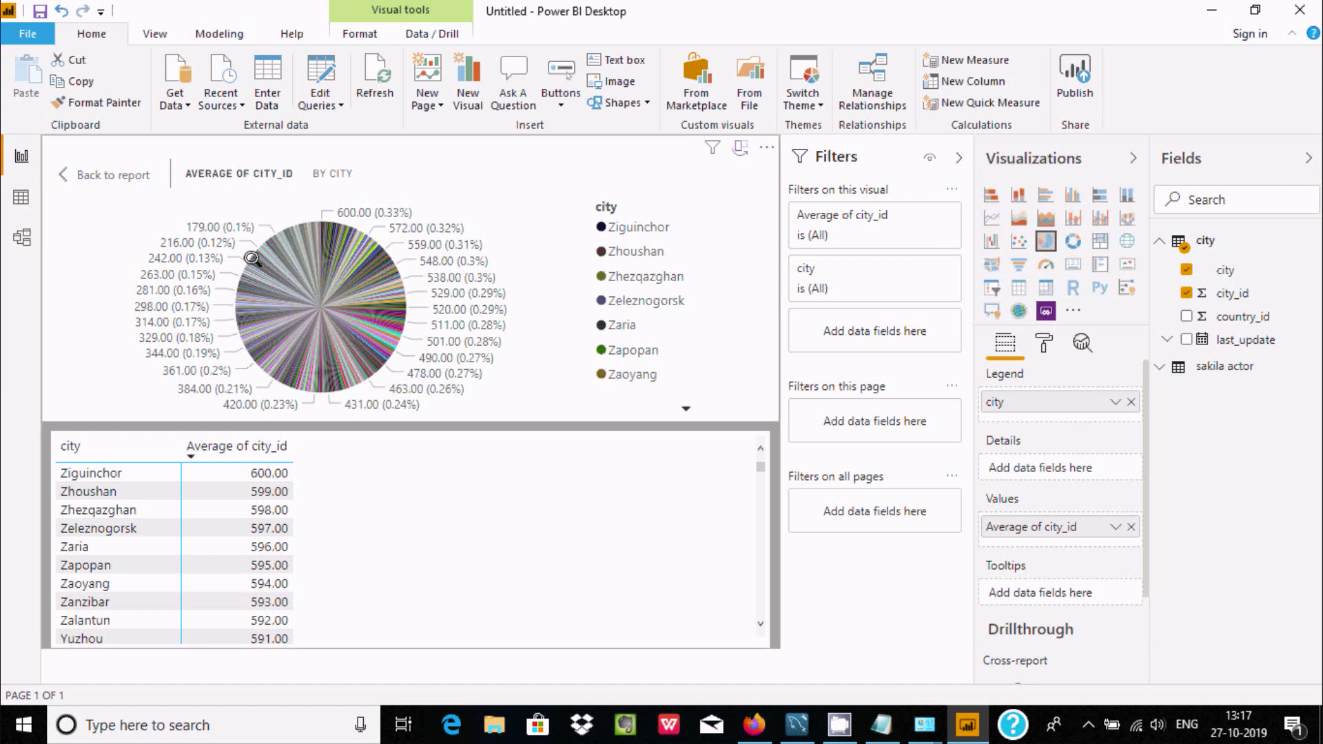
left_click(1185, 338)
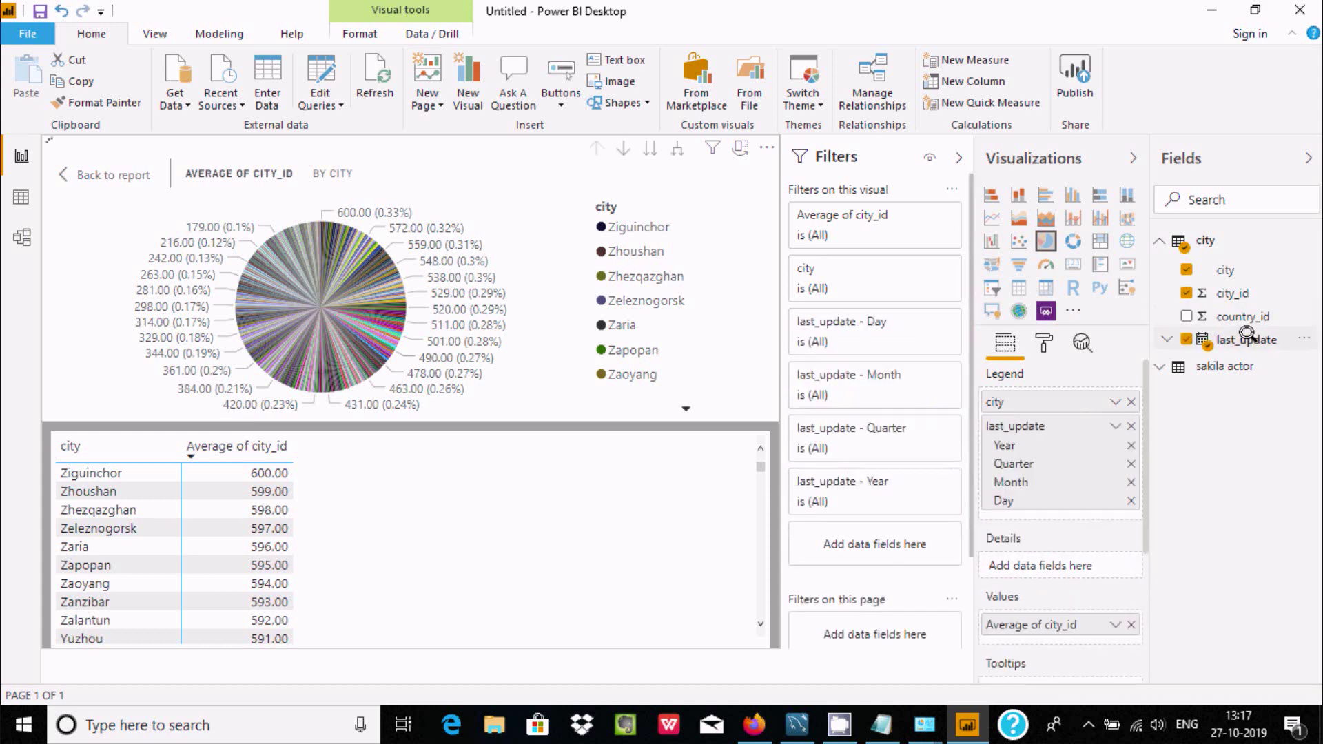